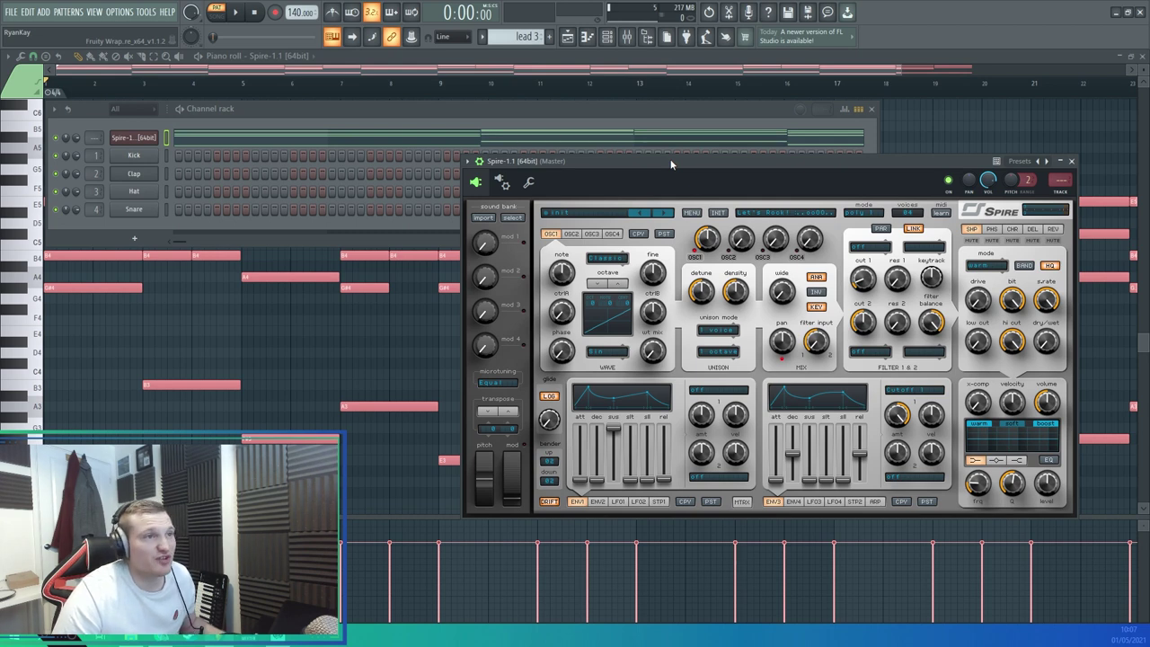
# Set oscillator 1's unison mode to 8 voices and the synth's overall voice count to 16
pyautogui.moveTo(719, 164); pyautogui.dragTo(553, 98)
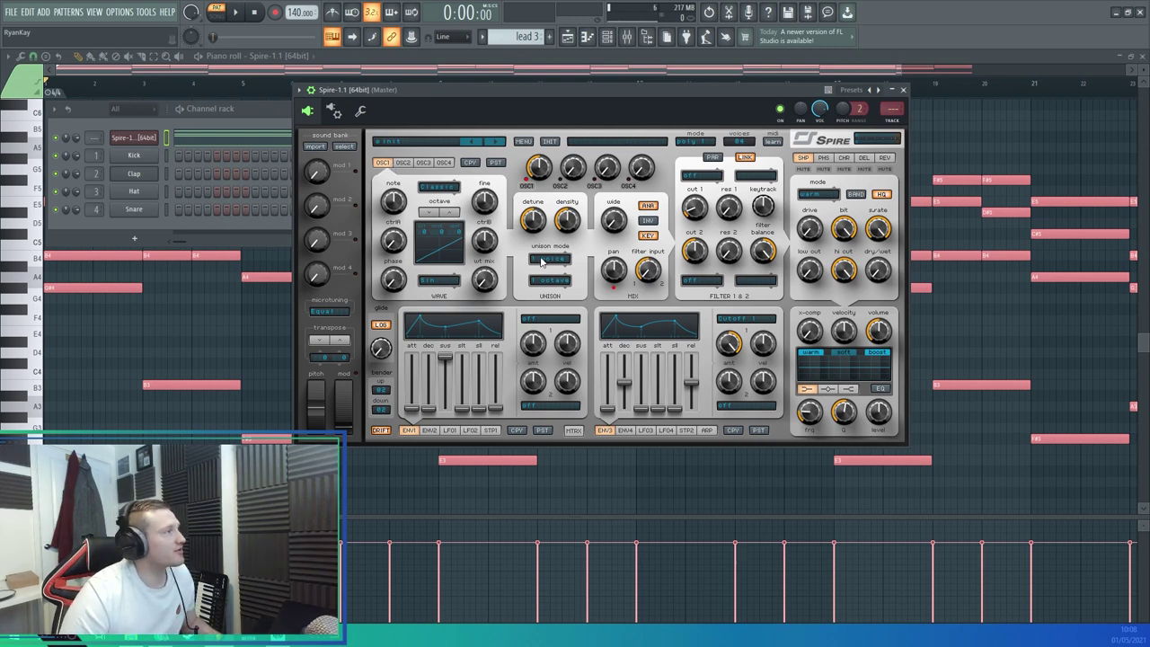
pyautogui.click(542, 262)
pyautogui.click(550, 367)
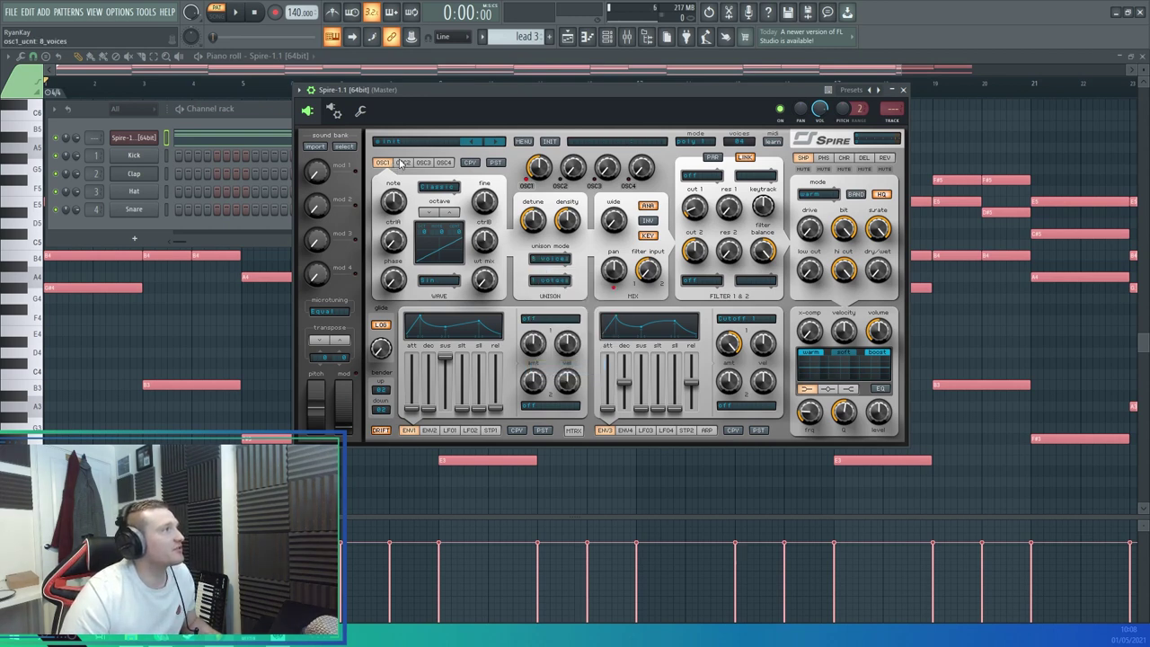
pyautogui.click(733, 142)
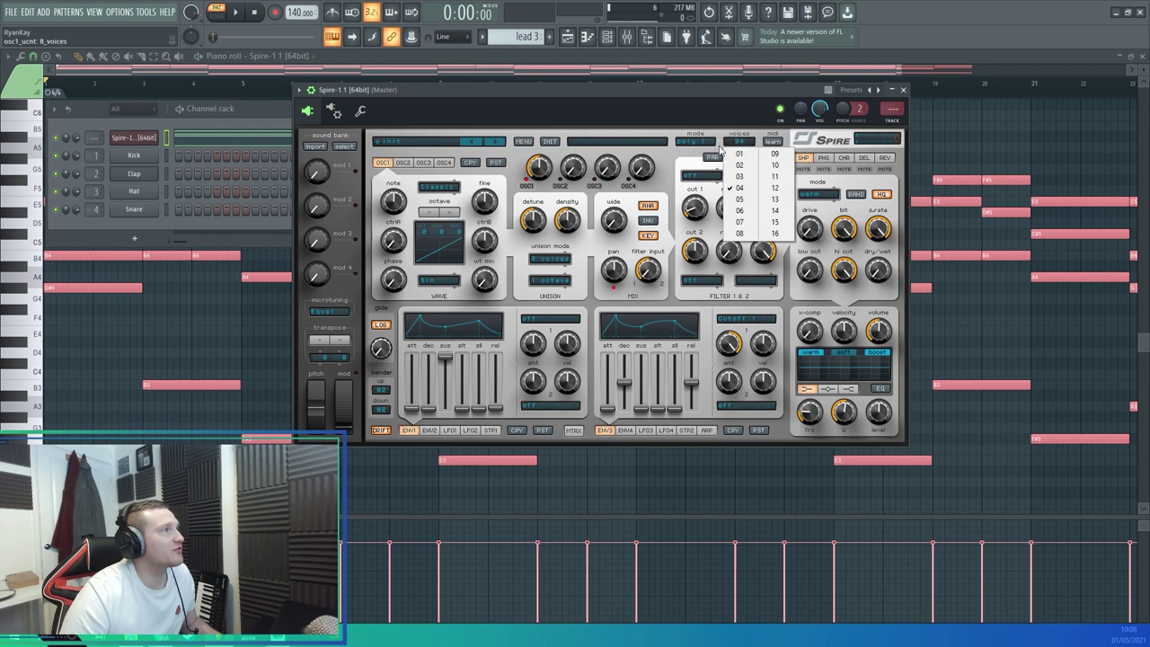
pyautogui.click(774, 233)
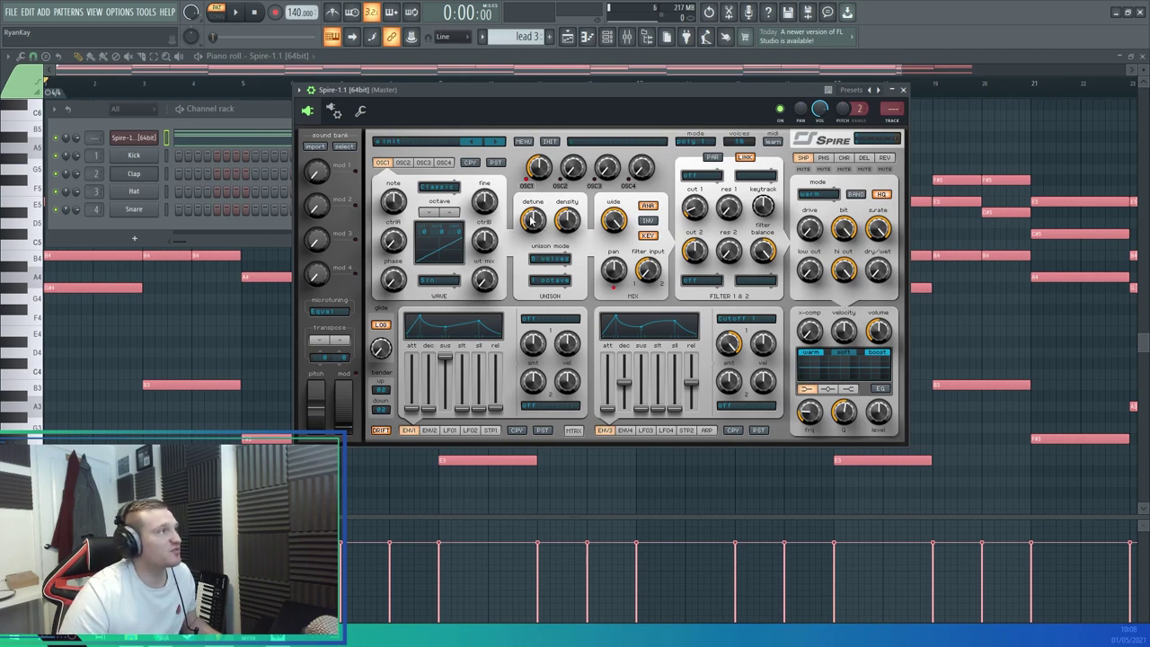
# Raise oscillator 1's unison density and set its detune to 435 while the pattern plays
pyautogui.press('space')
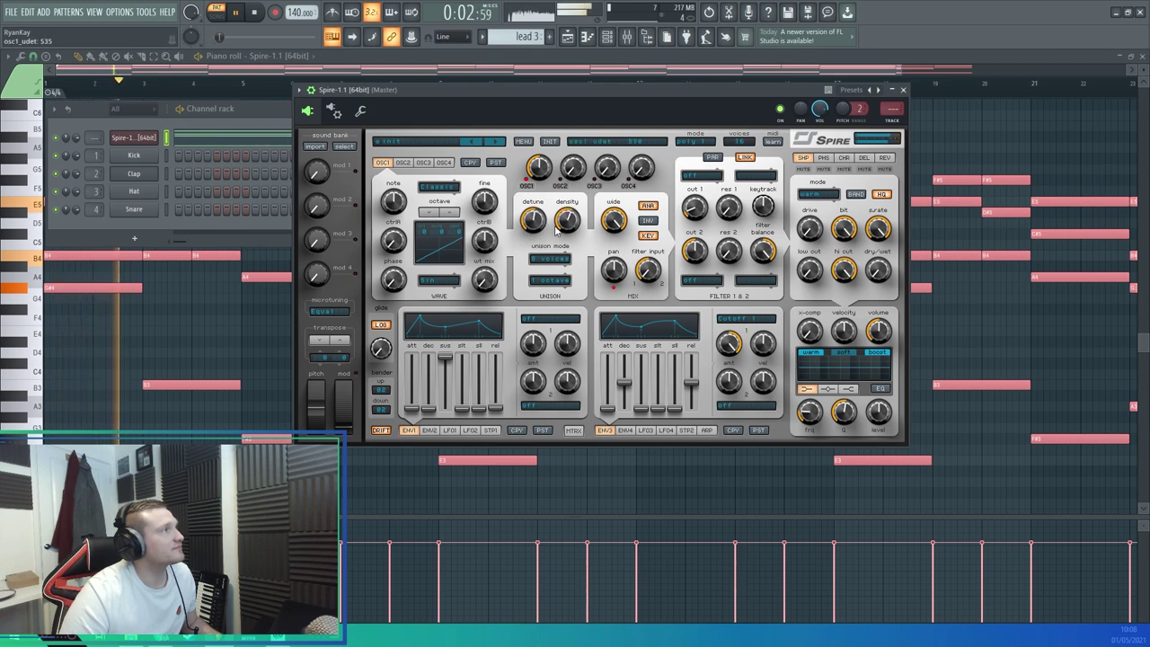
pyautogui.moveTo(566, 223); pyautogui.dragTo(566, 180)
pyautogui.moveTo(534, 215); pyautogui.dragTo(534, 225)
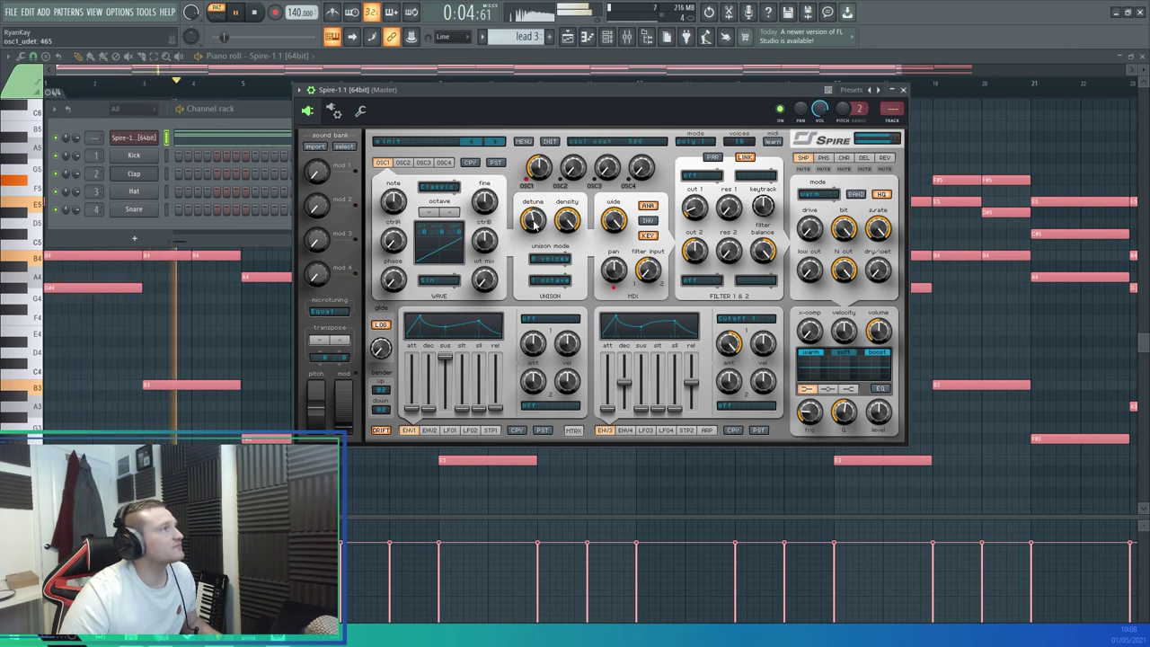
pyautogui.scroll(-2, 536, 227)
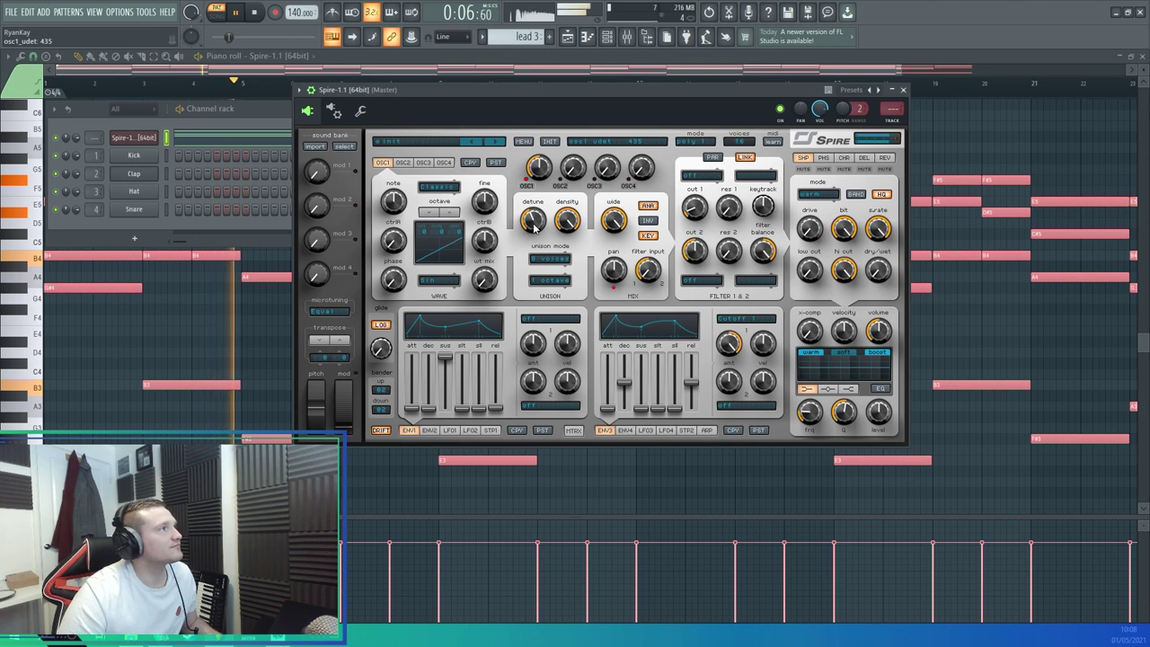
pyautogui.click(255, 13)
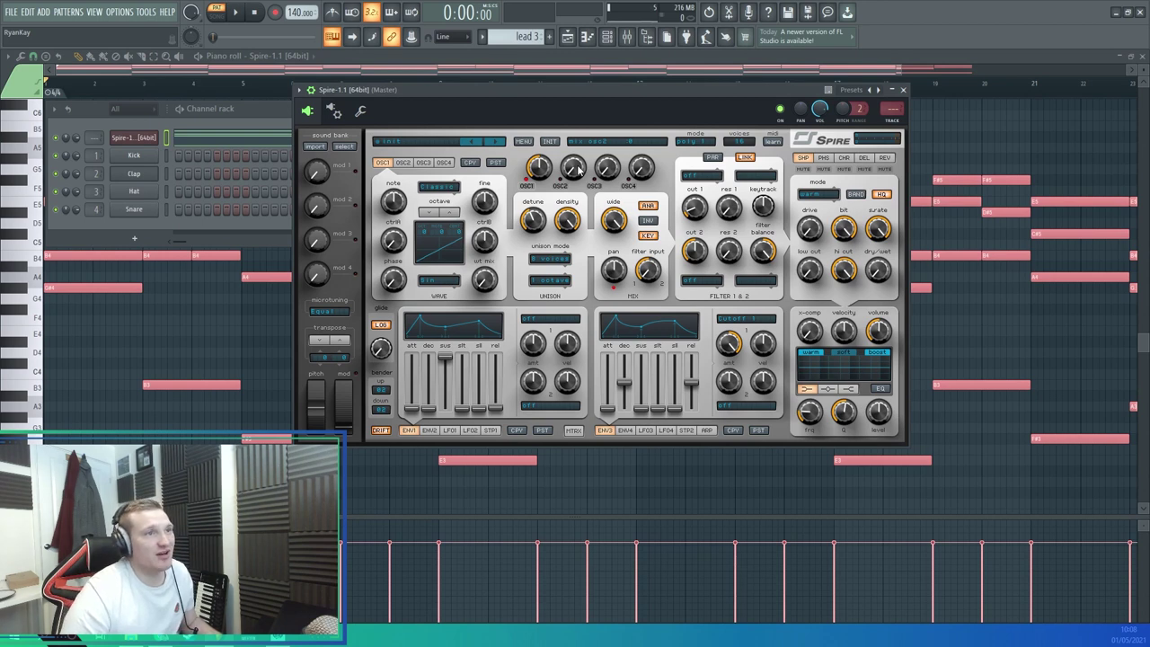
# Bring in oscillator 2 at mix level 515 with 8 unison voices, density 1000 and octave -1
pyautogui.moveTo(578, 169); pyautogui.dragTo(582, 113)
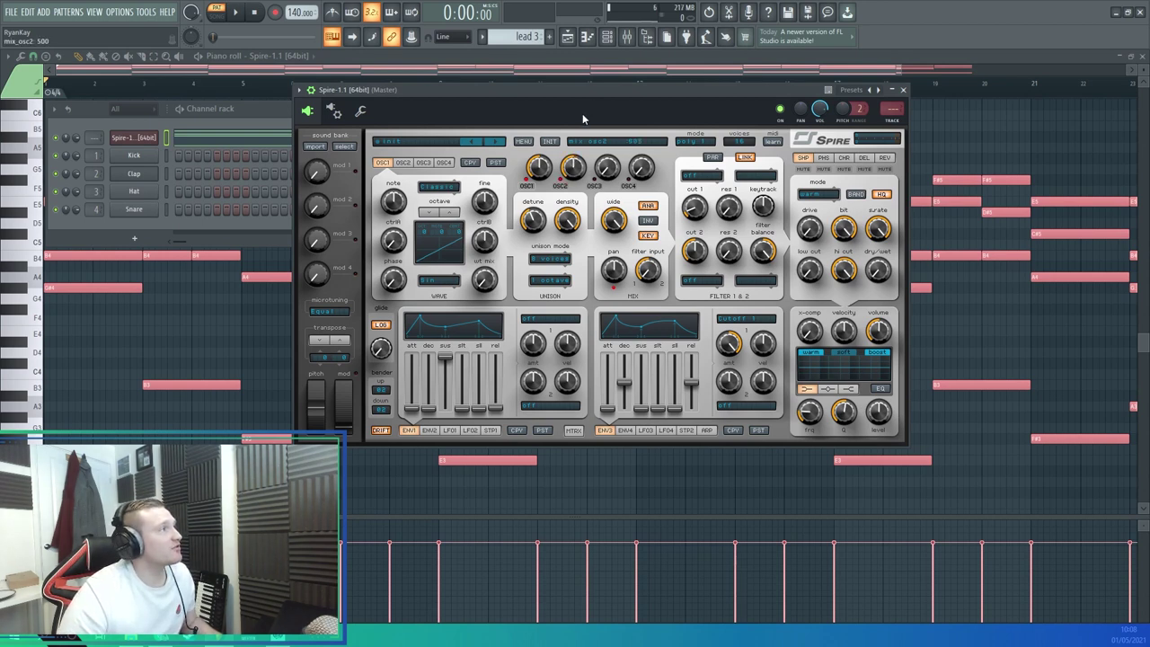
pyautogui.moveTo(570, 172)
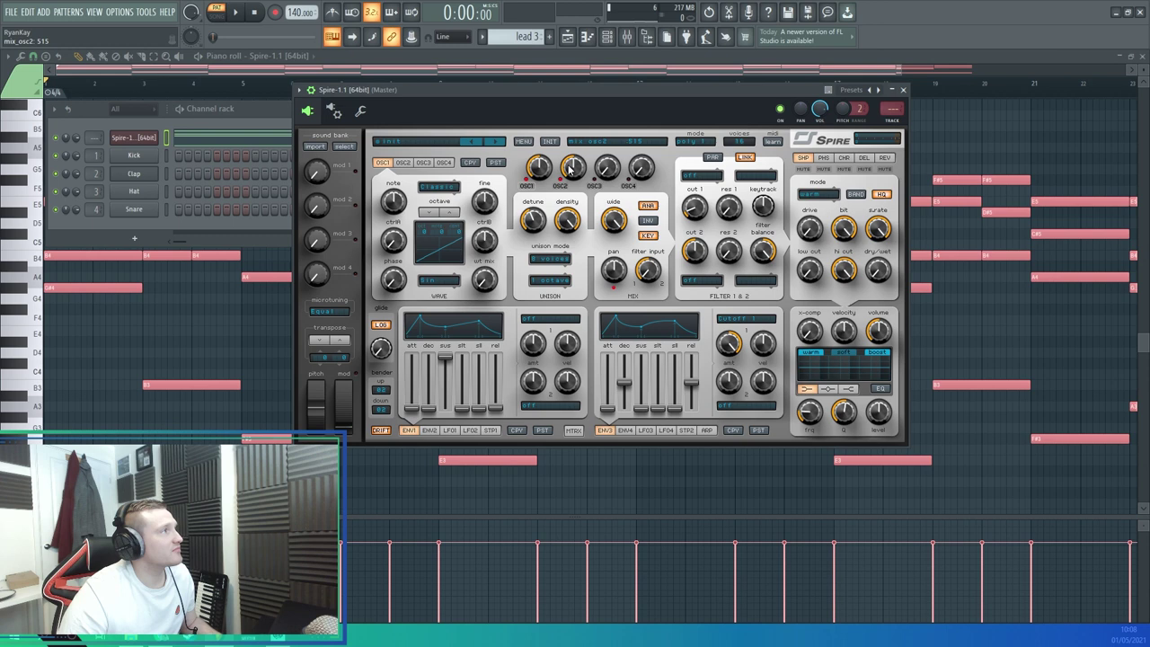
pyautogui.click(402, 163)
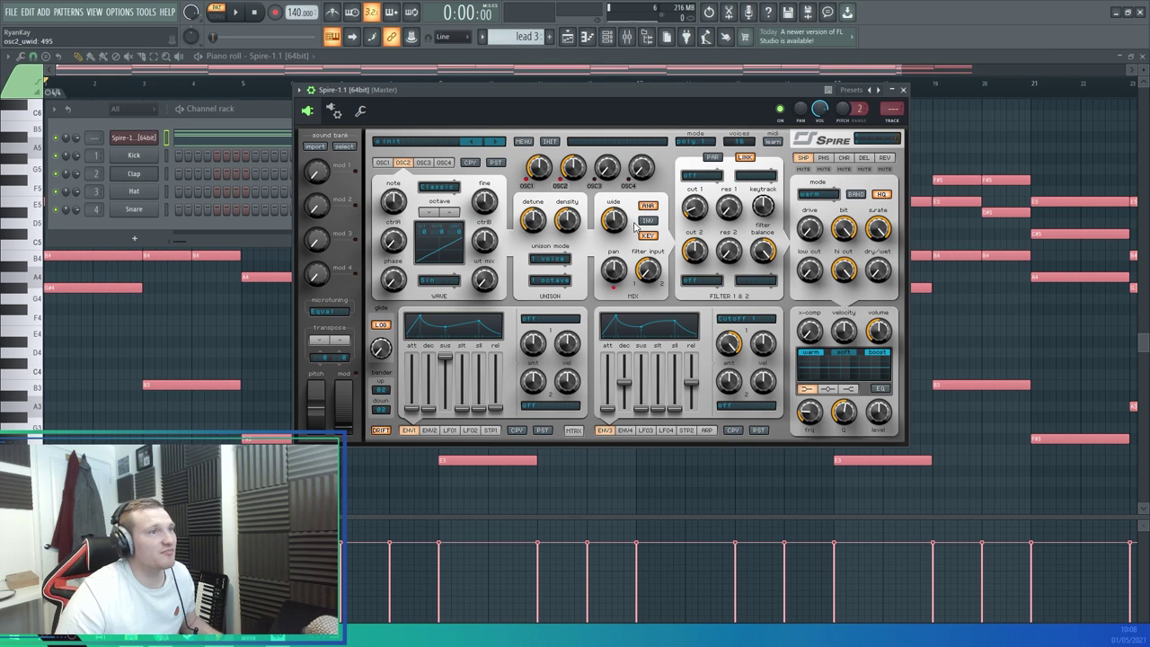
pyautogui.click(549, 259)
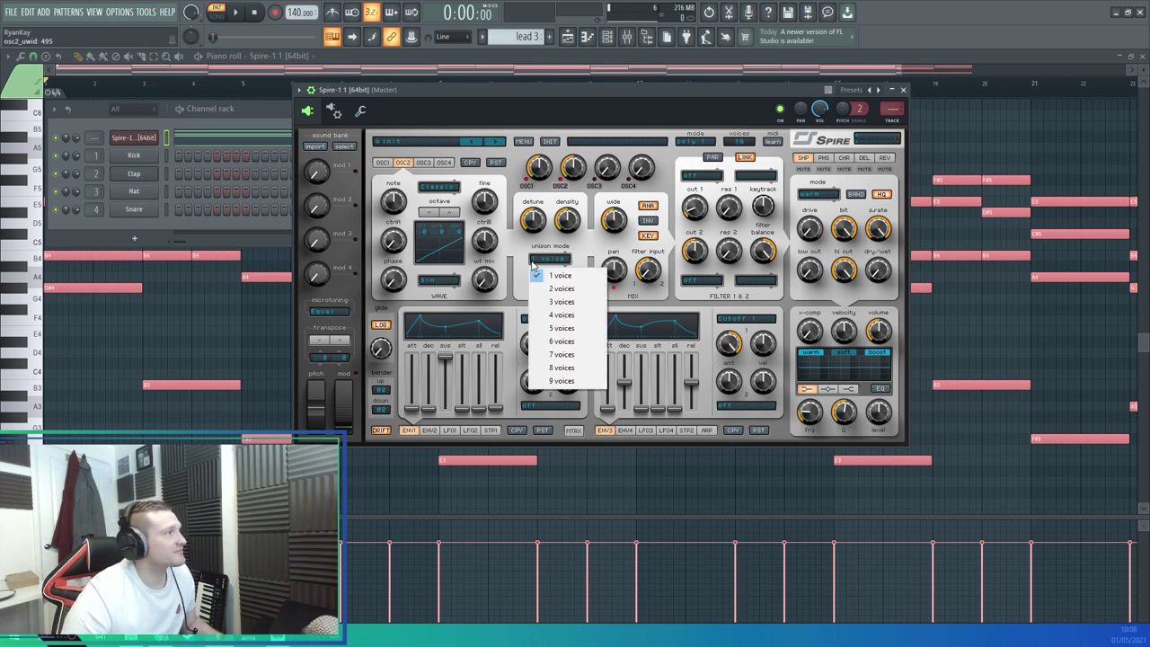
pyautogui.click(550, 372)
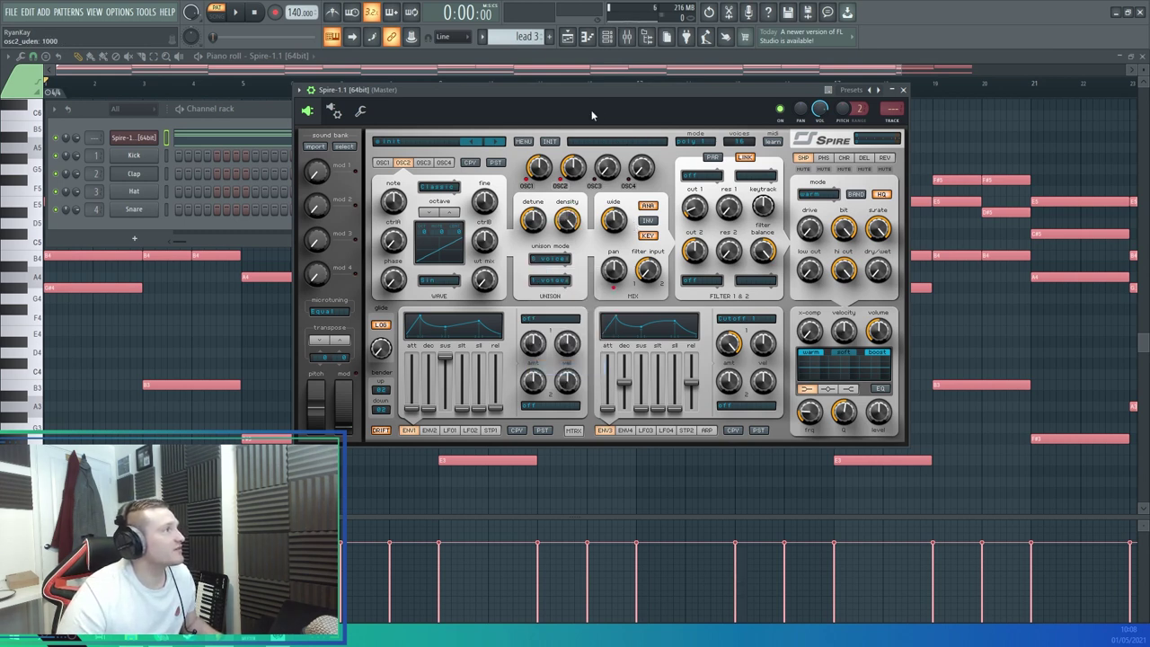
pyautogui.click(426, 214)
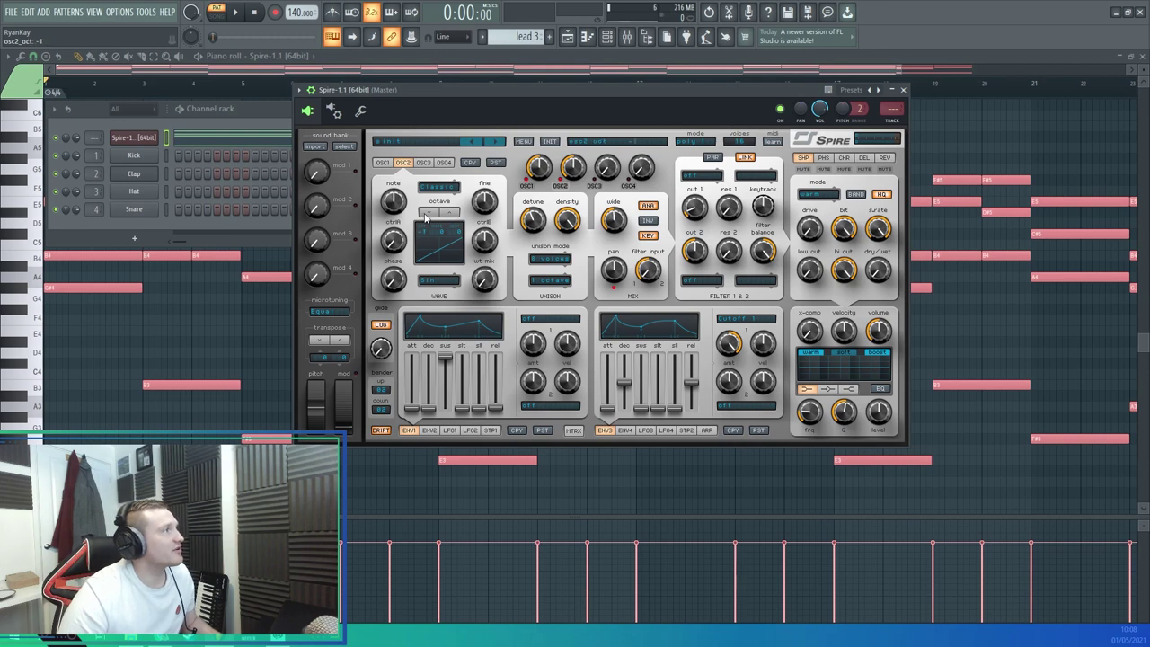
# Turn oscillator 2's mix level down to 0, and blend it back in at a low level during playback
pyautogui.moveTo(575, 166); pyautogui.dragTo(579, 245)
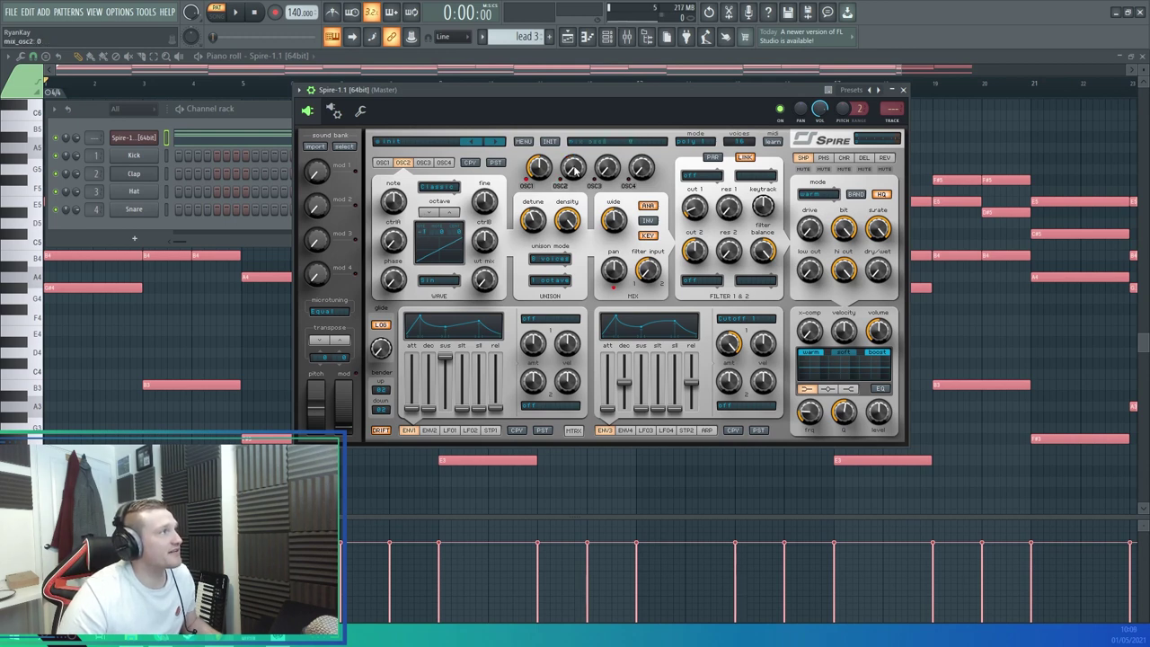
pyautogui.moveTo(575, 166); pyautogui.dragTo(591, 126)
pyautogui.scroll(-5, 571, 169)
pyautogui.press('space')
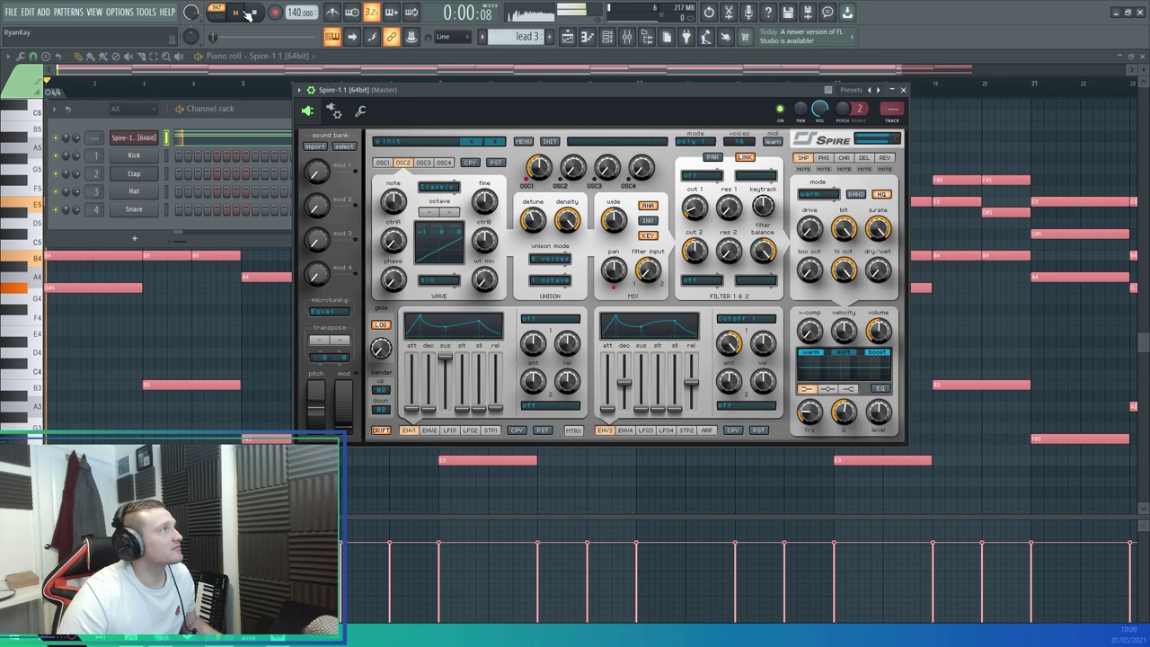
pyautogui.moveTo(571, 169); pyautogui.dragTo(573, 152)
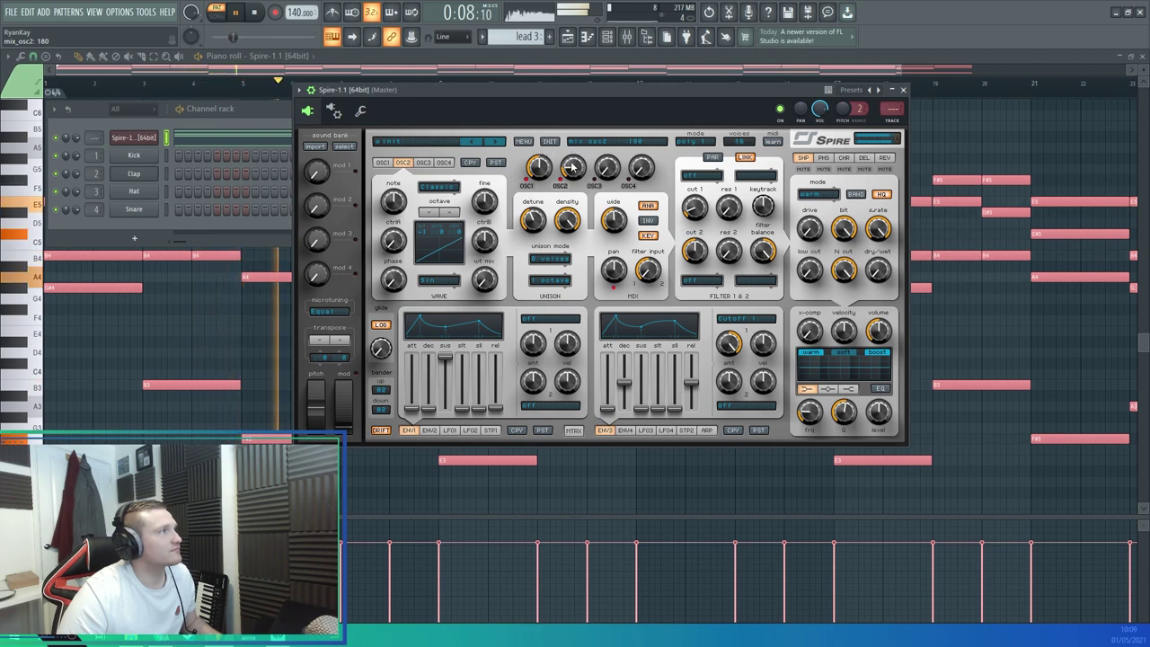
pyautogui.moveTo(562, 169); pyautogui.dragTo(562, 172)
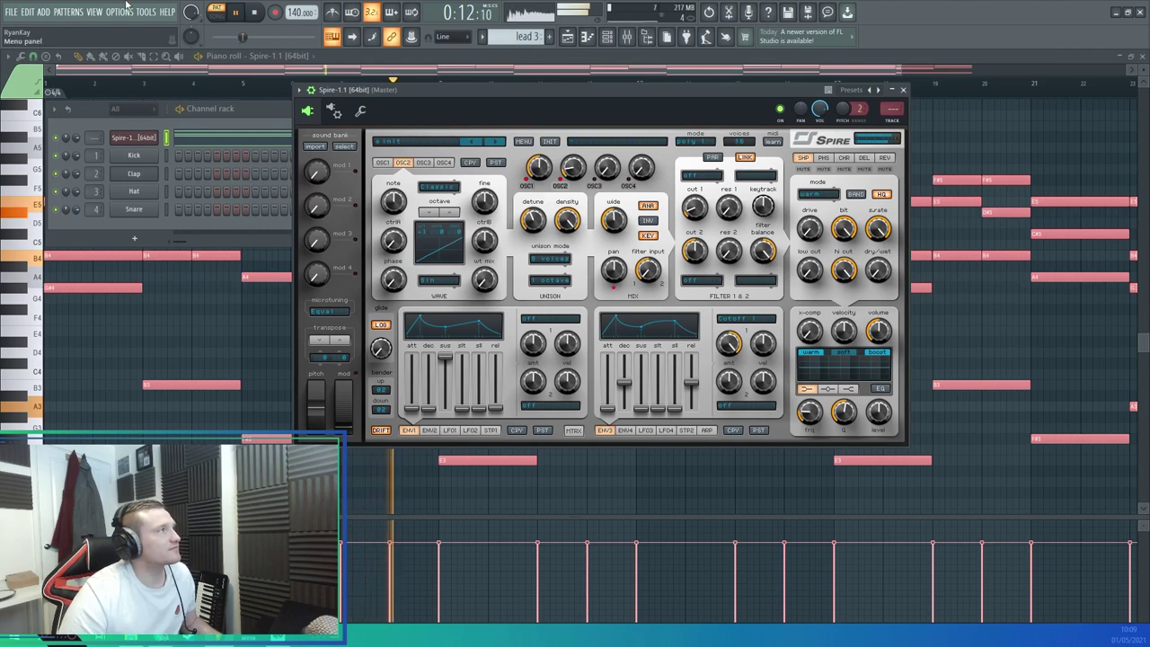
pyautogui.press('space')
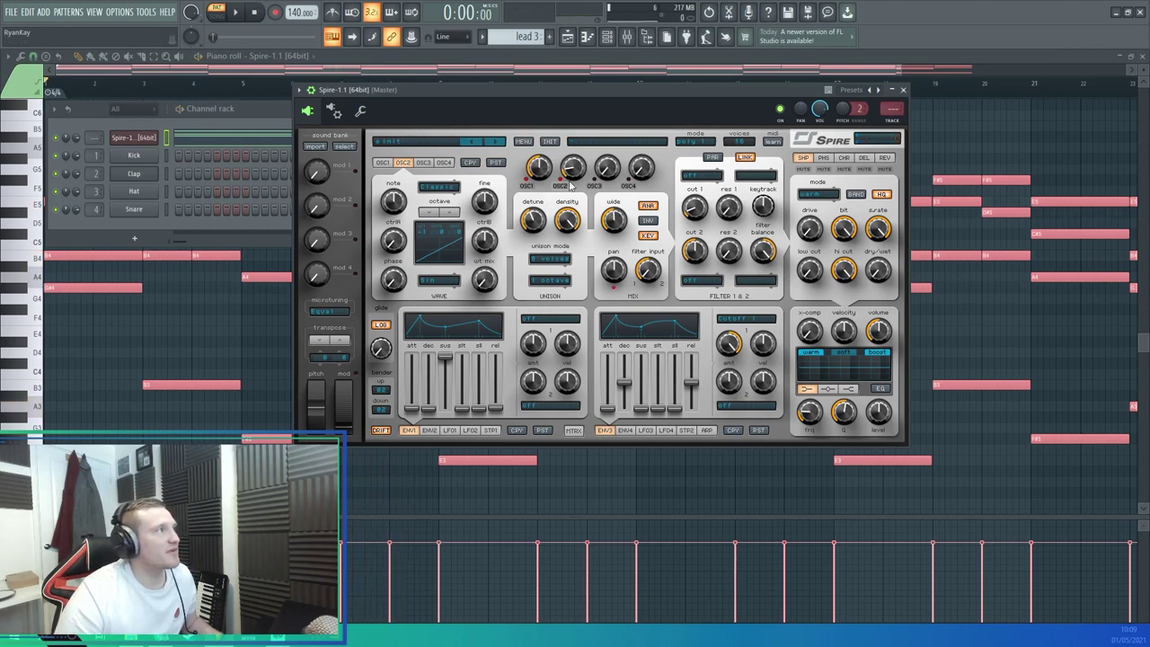
# Mute oscillator 1, try 5 unison voices on oscillator 2, and set its detune to 360 during playback
pyautogui.click(525, 185)
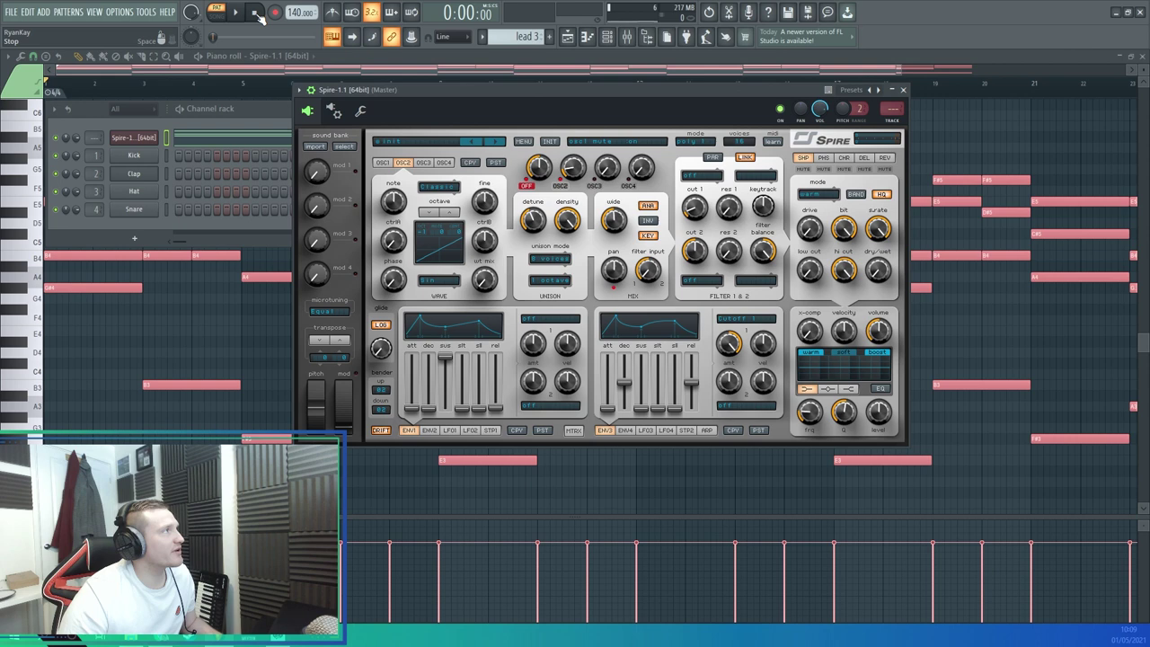
pyautogui.press('space')
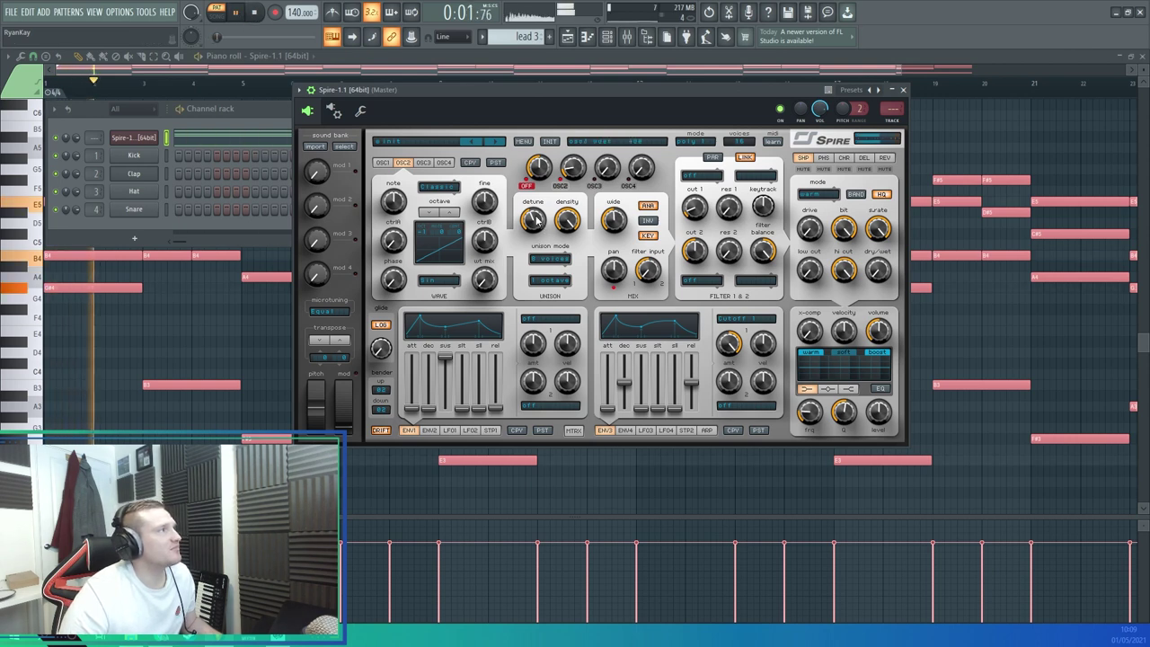
pyautogui.click(549, 259)
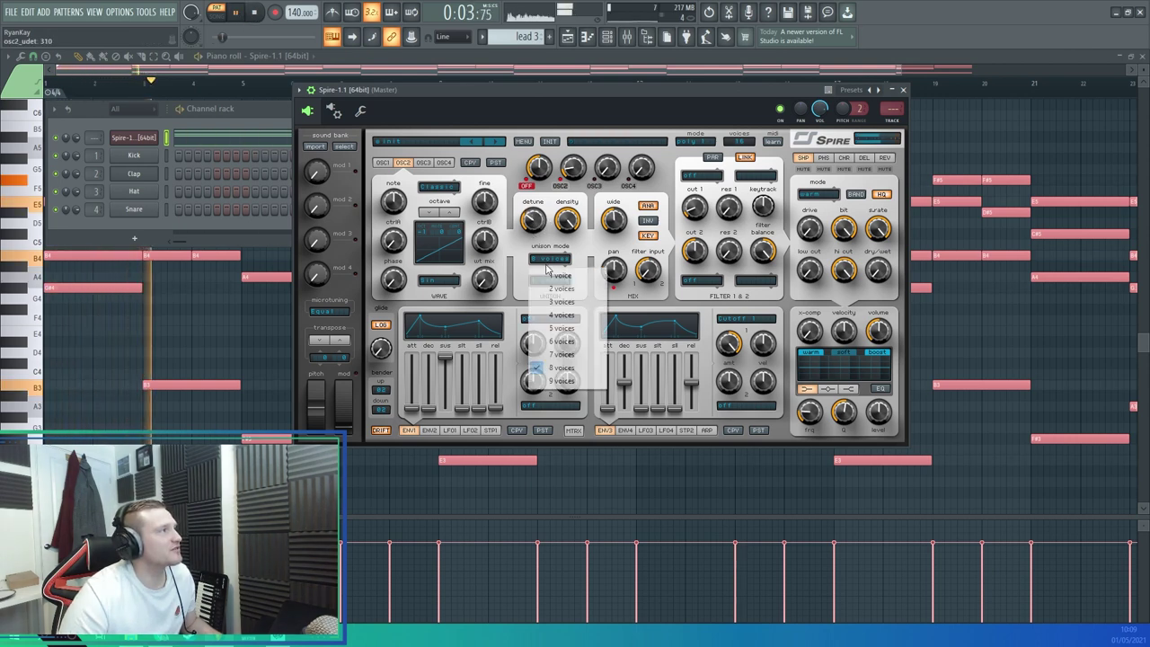
pyautogui.click(558, 328)
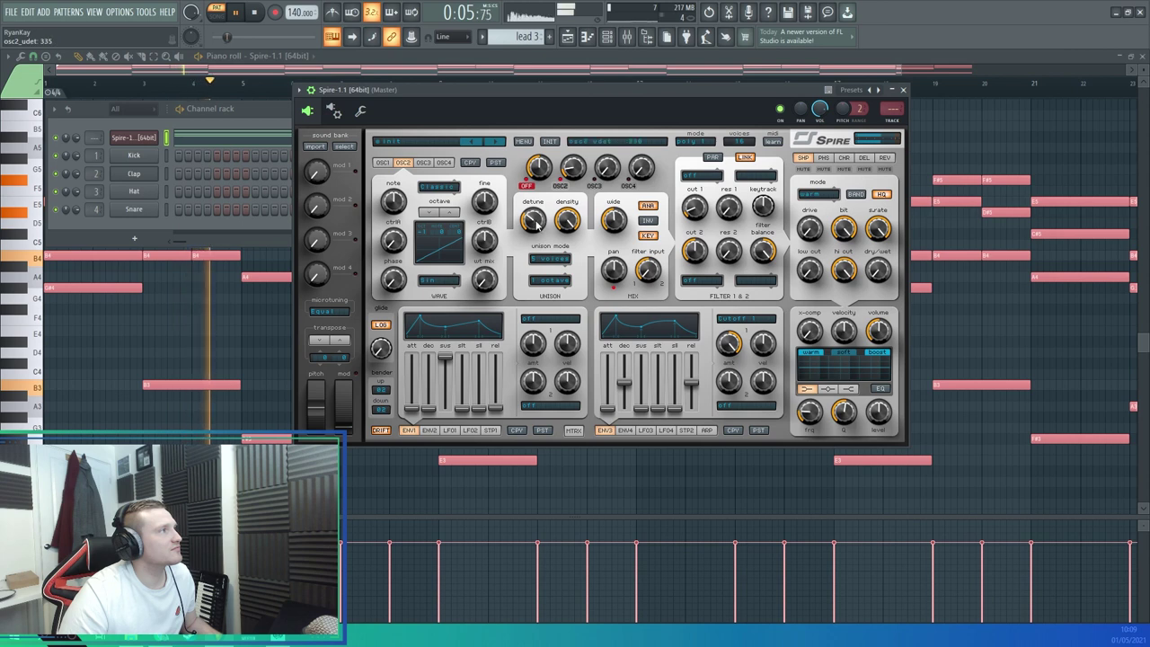
pyautogui.moveTo(536, 225); pyautogui.dragTo(537, 220)
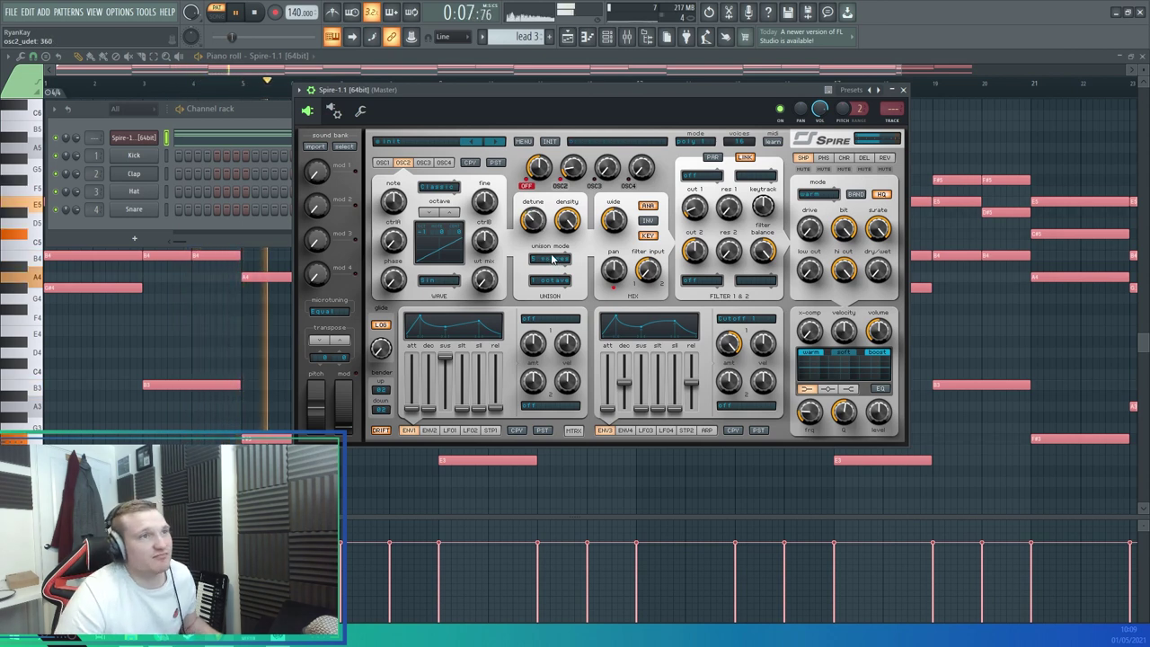
# Unmute oscillator 1, set oscillator 2's mix level to 135, and stop playback
pyautogui.click(529, 185)
pyautogui.moveTo(572, 176); pyautogui.dragTo(574, 182)
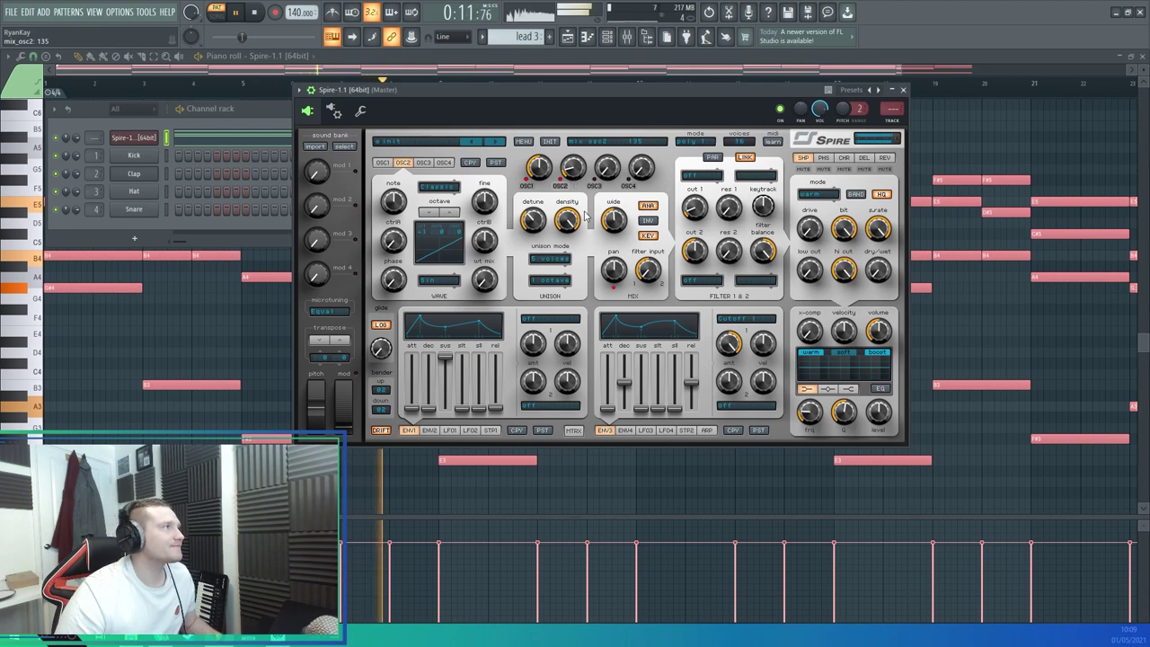
pyautogui.click(256, 11)
# Bring in oscillator 3 at mix level 580 with octave 1, 8 unison voices and full width
pyautogui.click(423, 163)
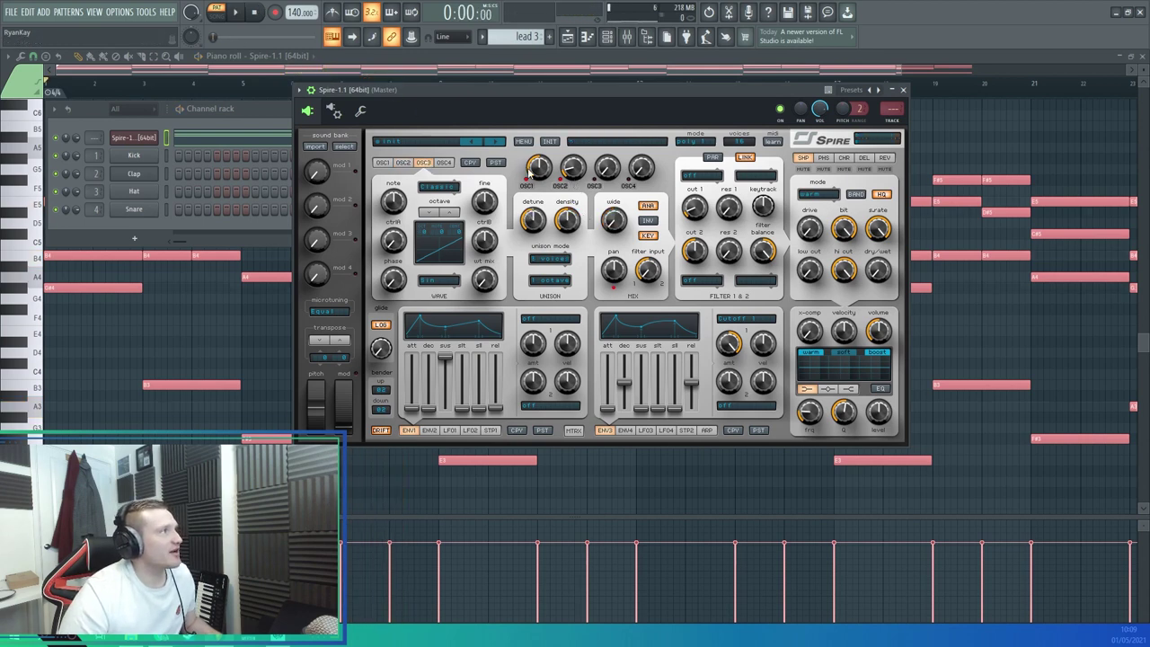
pyautogui.moveTo(615, 174); pyautogui.dragTo(631, 121)
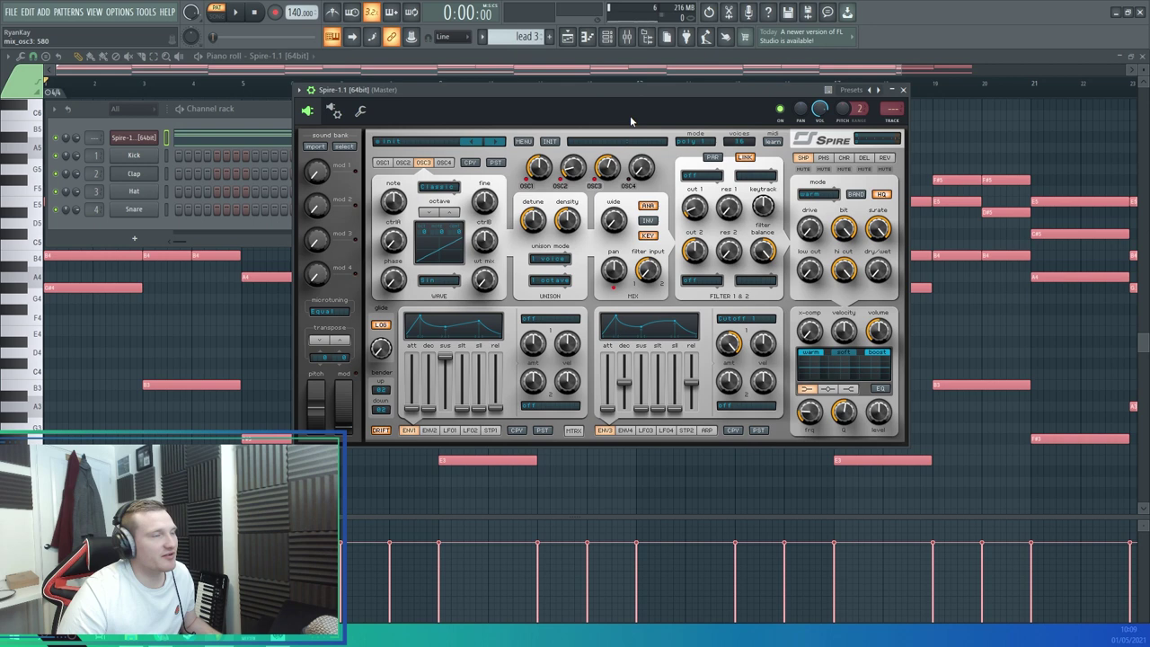
pyautogui.click(447, 214)
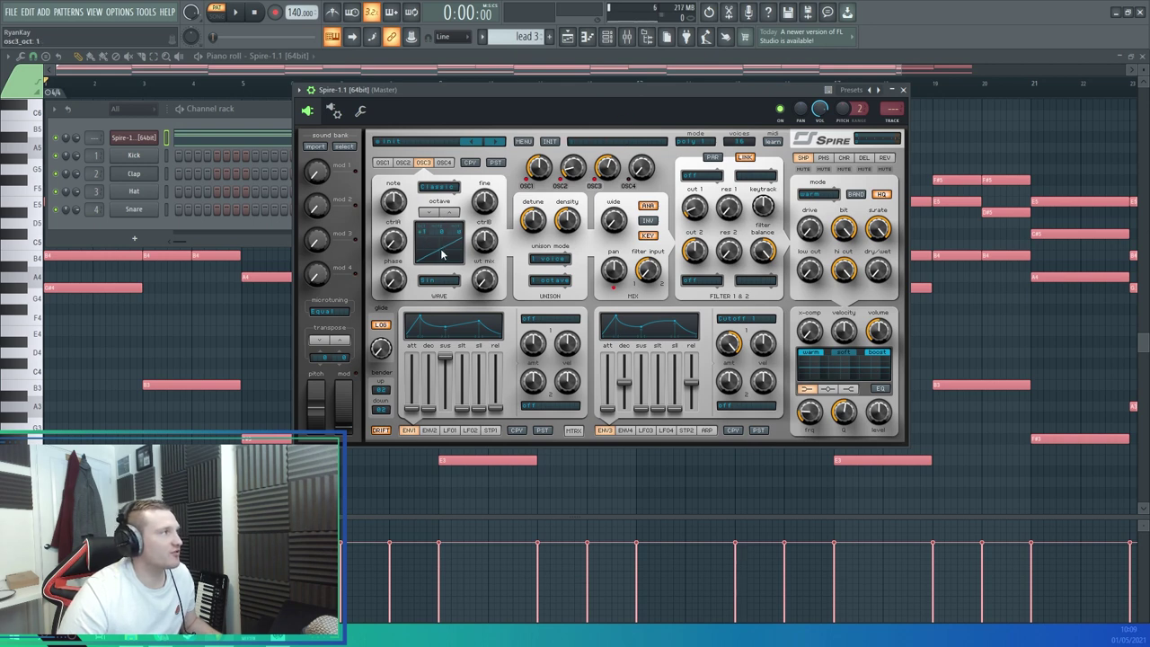
pyautogui.click(549, 259)
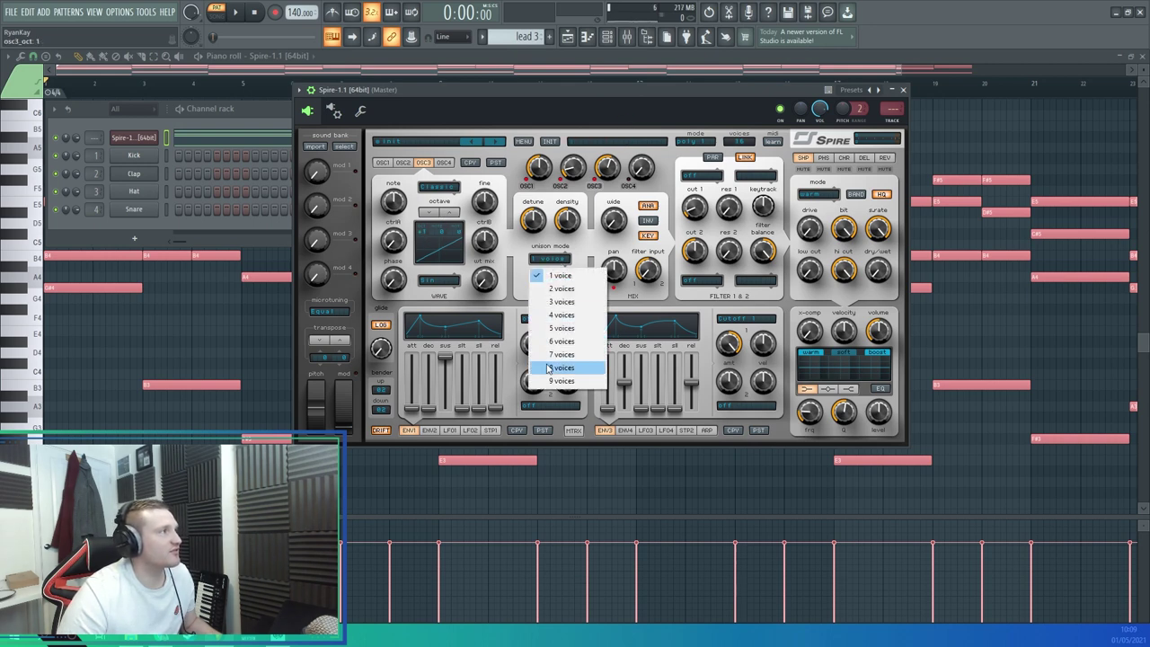
pyautogui.click(557, 368)
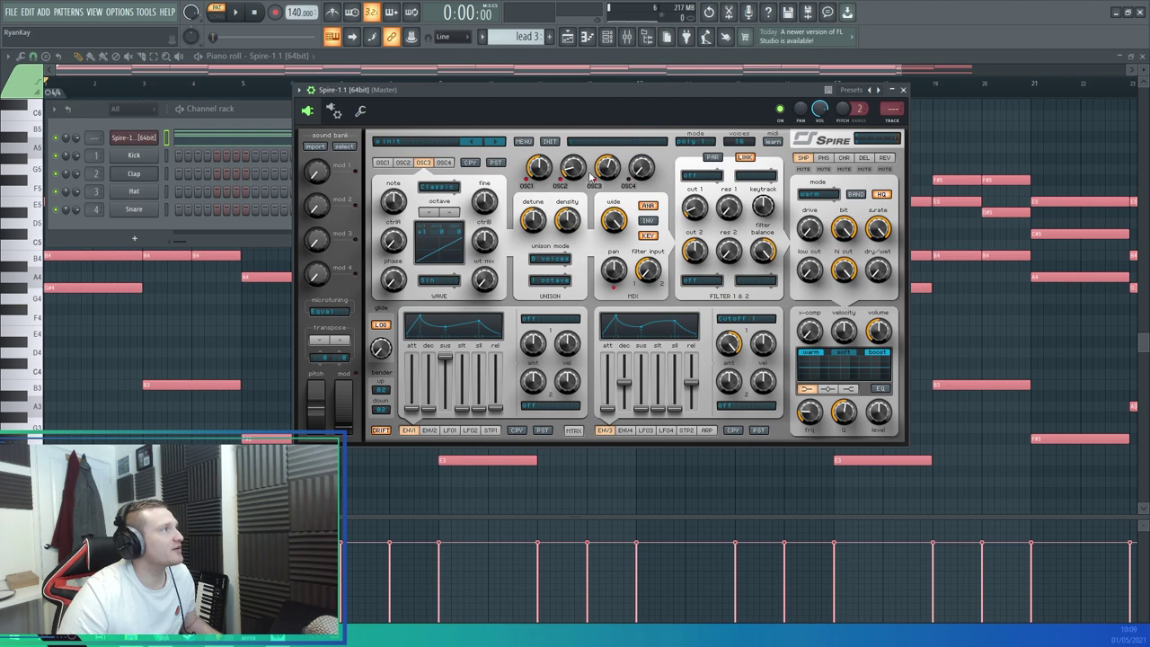
# Set oscillator 3's mix level to 305 while the pattern plays, and stop playback
pyautogui.click(235, 13)
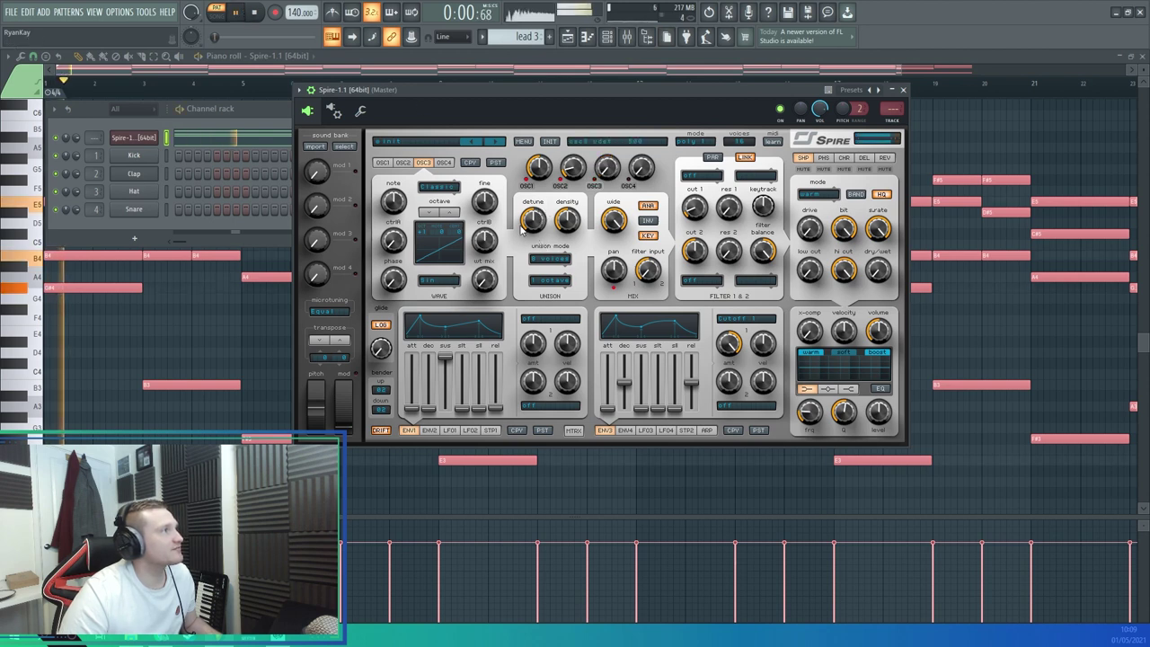
pyautogui.moveTo(604, 175); pyautogui.dragTo(604, 136)
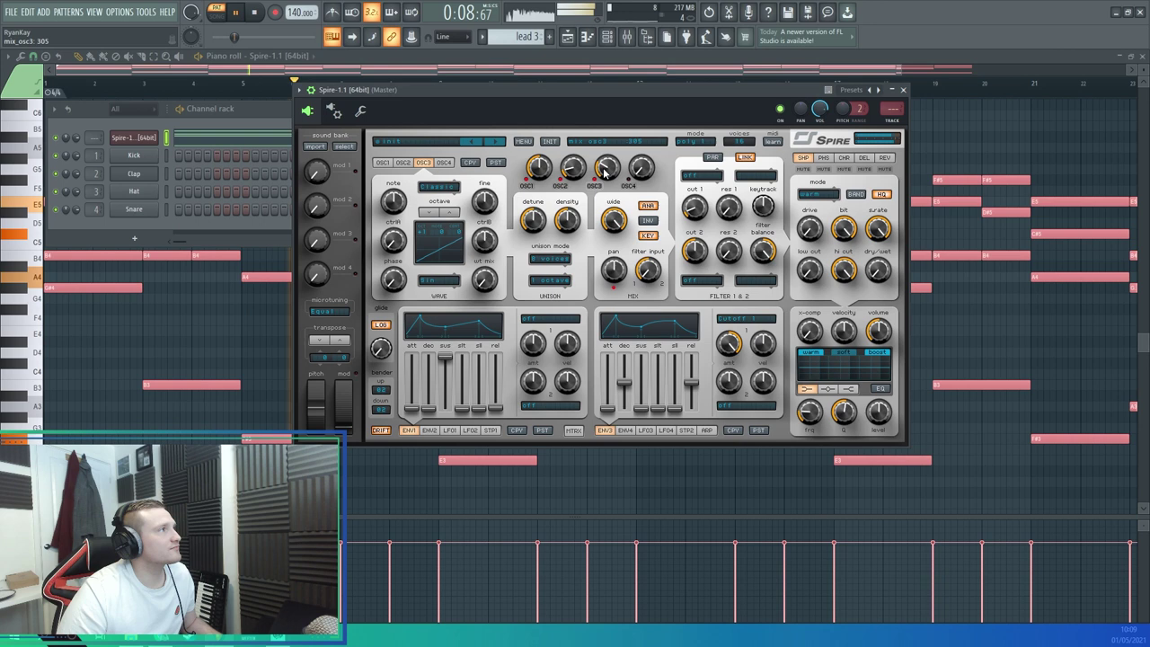
pyautogui.click(256, 13)
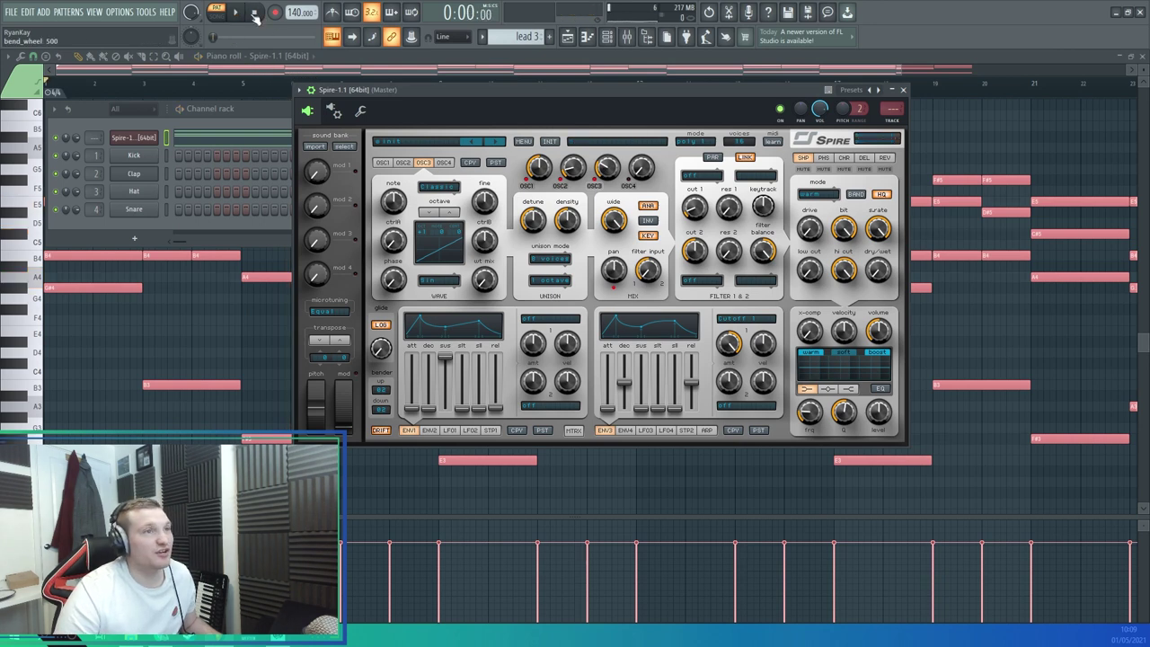
# Bring in oscillator 4 at mix level 505, raise its ctrlA to maximum, and adjust its ctrlB
pyautogui.moveTo(635, 176); pyautogui.dragTo(649, 126)
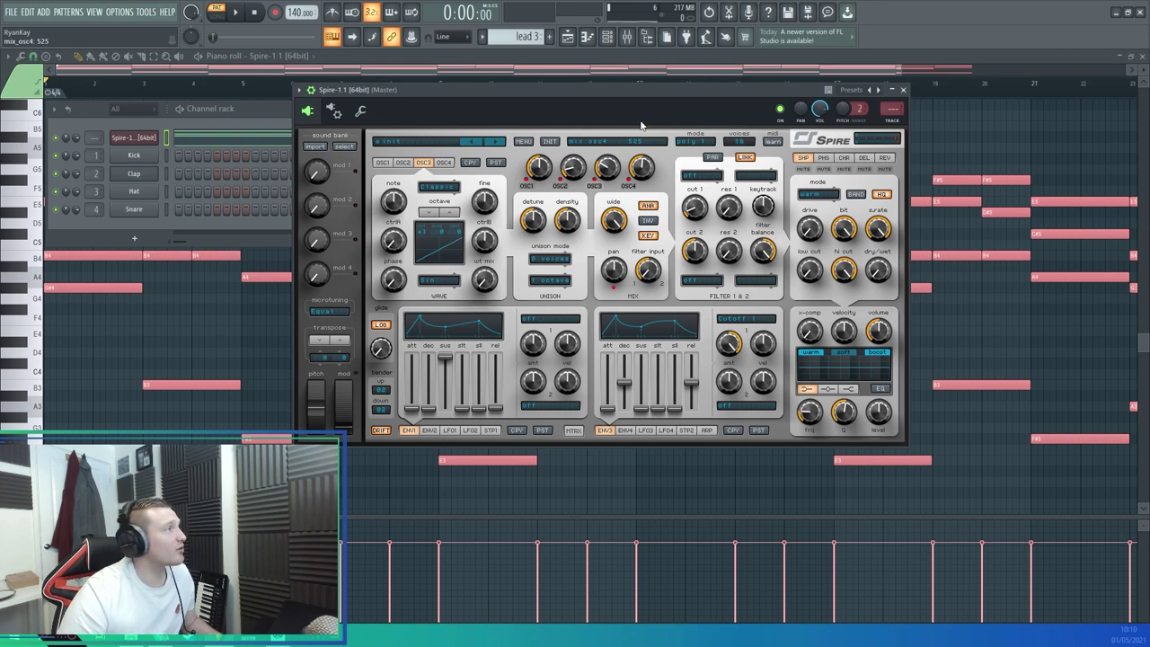
pyautogui.click(445, 165)
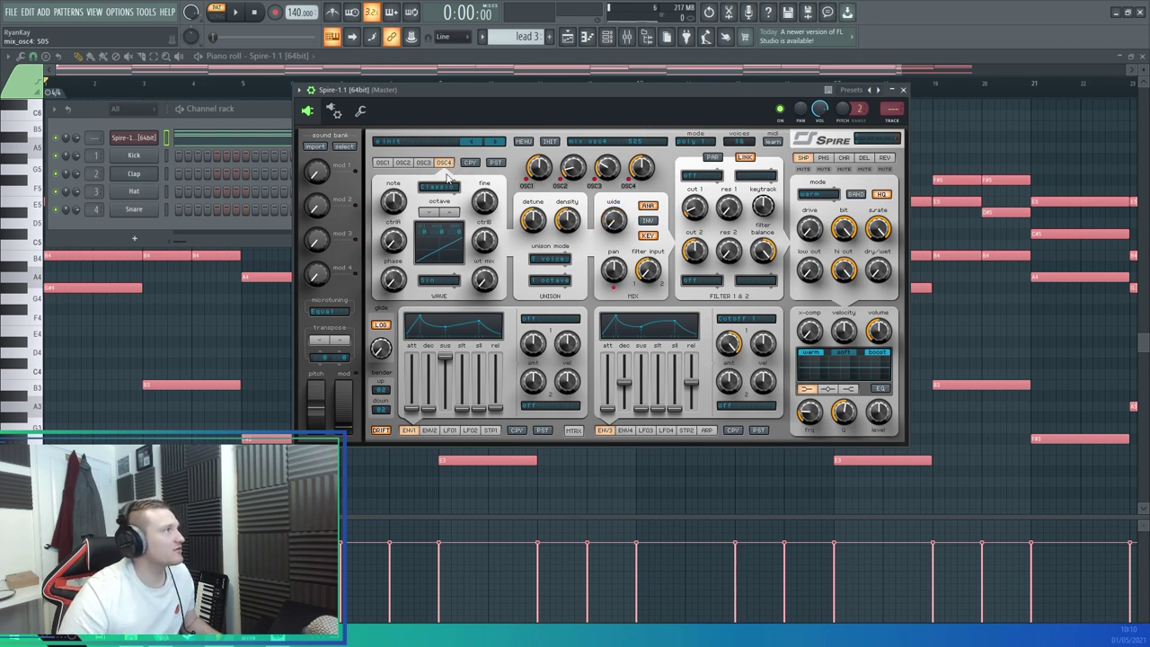
pyautogui.moveTo(393, 249); pyautogui.dragTo(401, 58)
pyautogui.moveTo(490, 244); pyautogui.dragTo(505, 221)
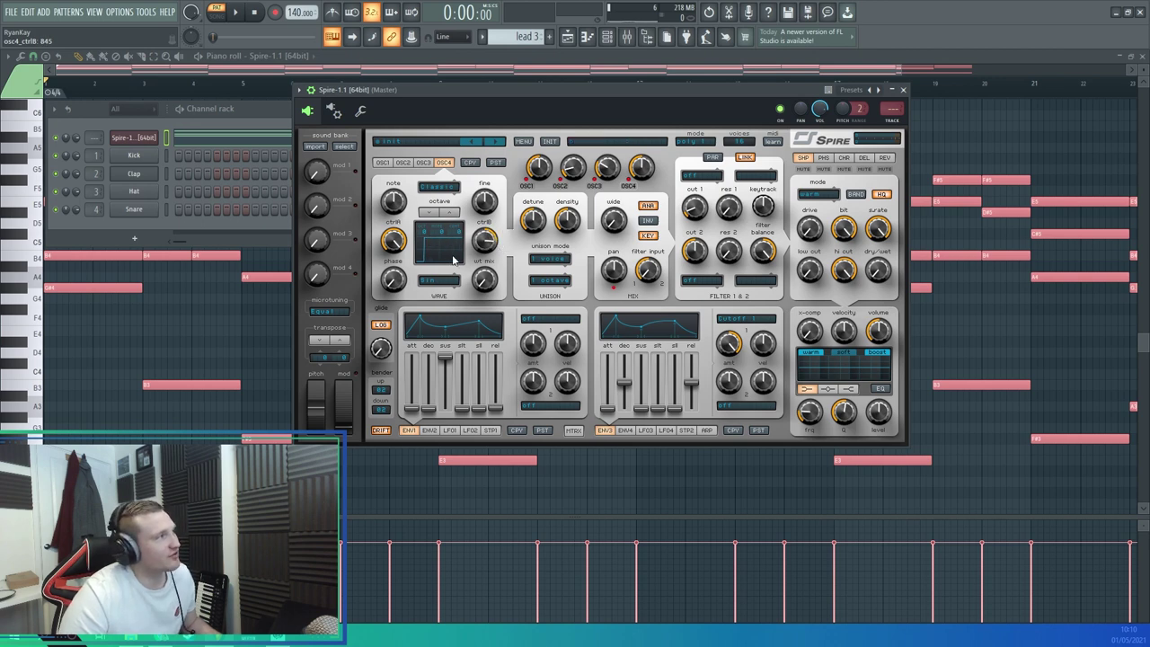
pyautogui.moveTo(482, 232); pyautogui.dragTo(472, 292)
# Play the pattern and mute oscillators 1, 2 and 3 to isolate oscillator 4
pyautogui.press('space')
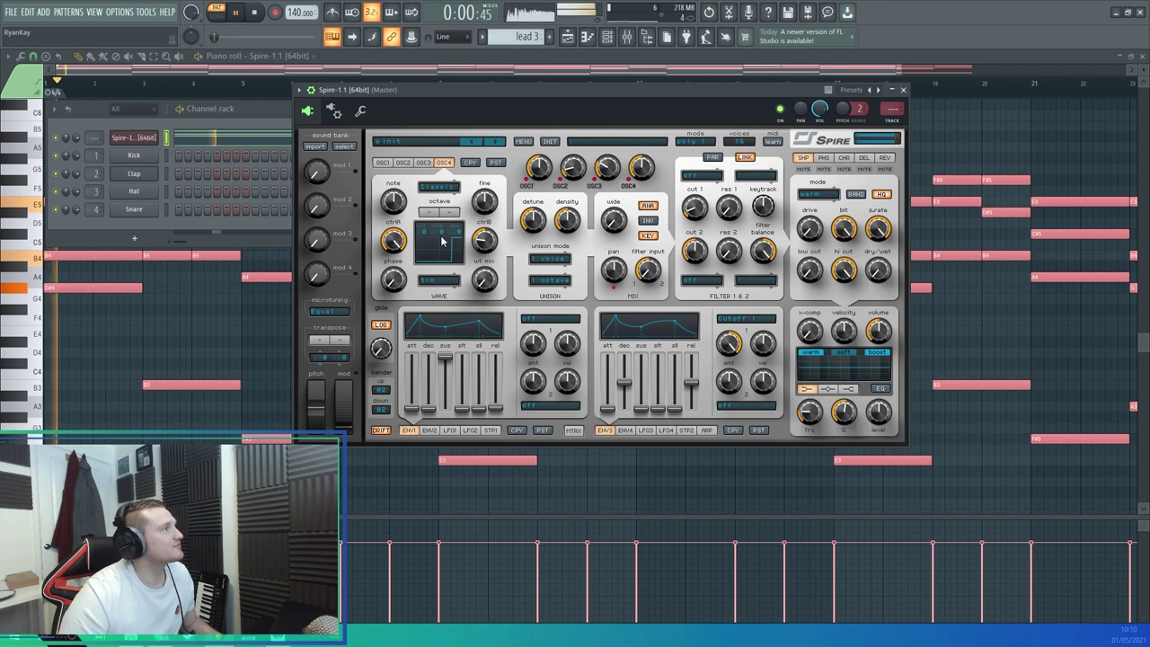
pyautogui.click(527, 185)
pyautogui.click(560, 185)
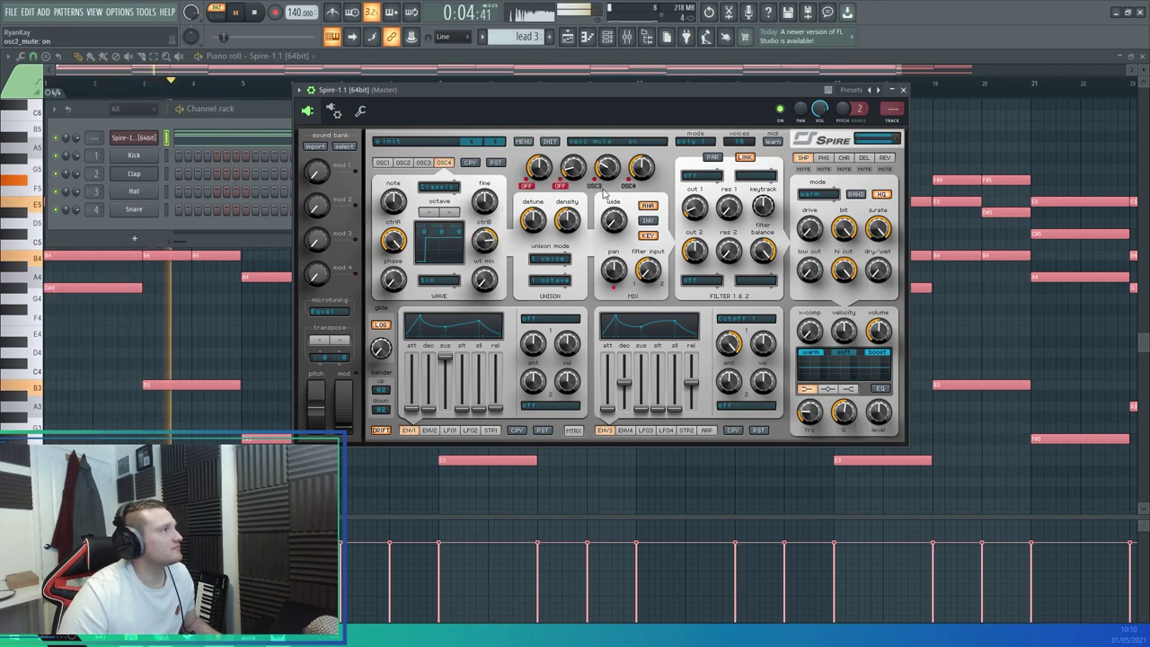
pyautogui.click(594, 185)
# Give oscillator 4 multiple unison voices with lower detune, and set its mix level to 150 and its width to 430
pyautogui.click(550, 259)
pyautogui.click(542, 316)
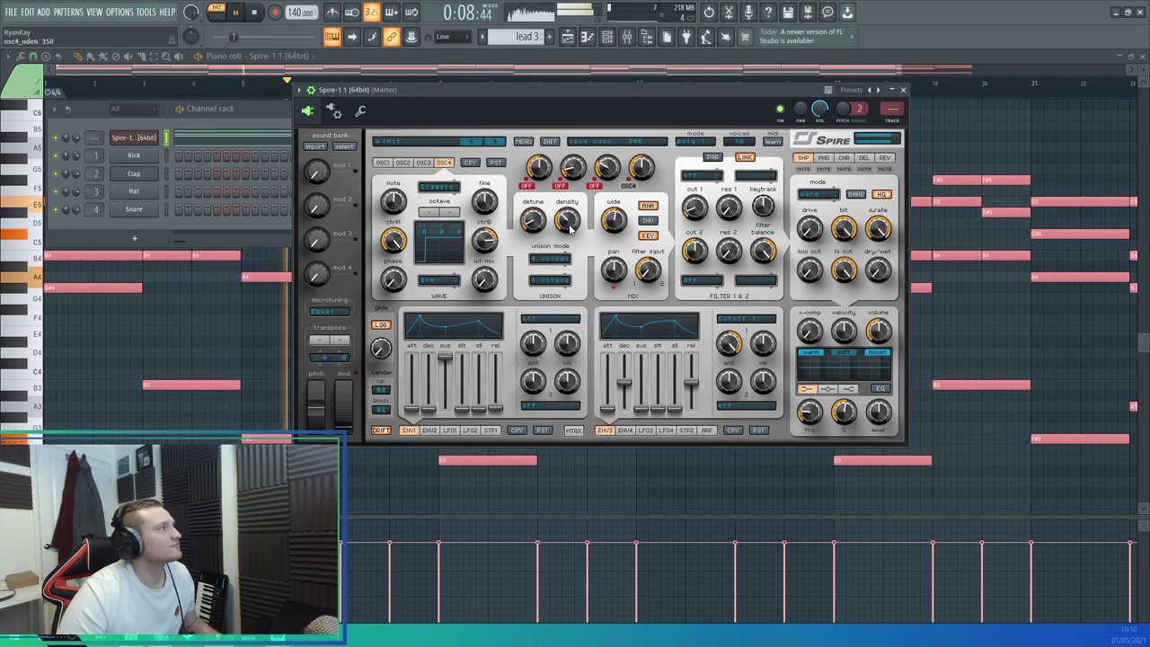
pyautogui.moveTo(533, 212); pyautogui.dragTo(533, 226)
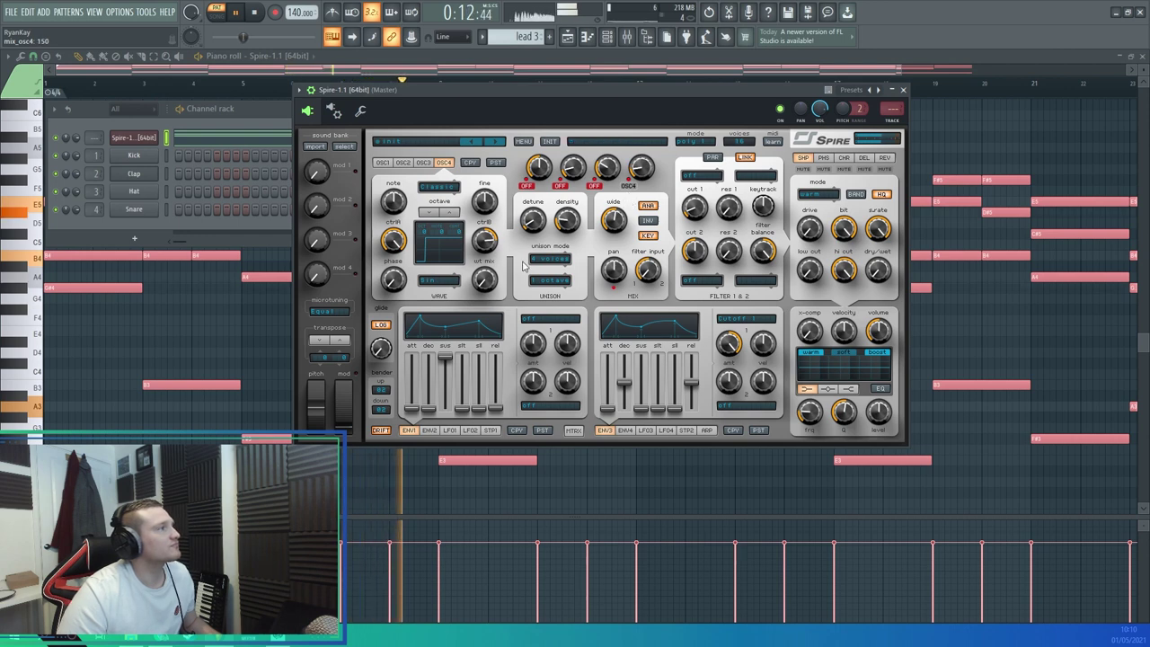
pyautogui.click(549, 258)
pyautogui.moveTo(611, 216); pyautogui.dragTo(613, 224)
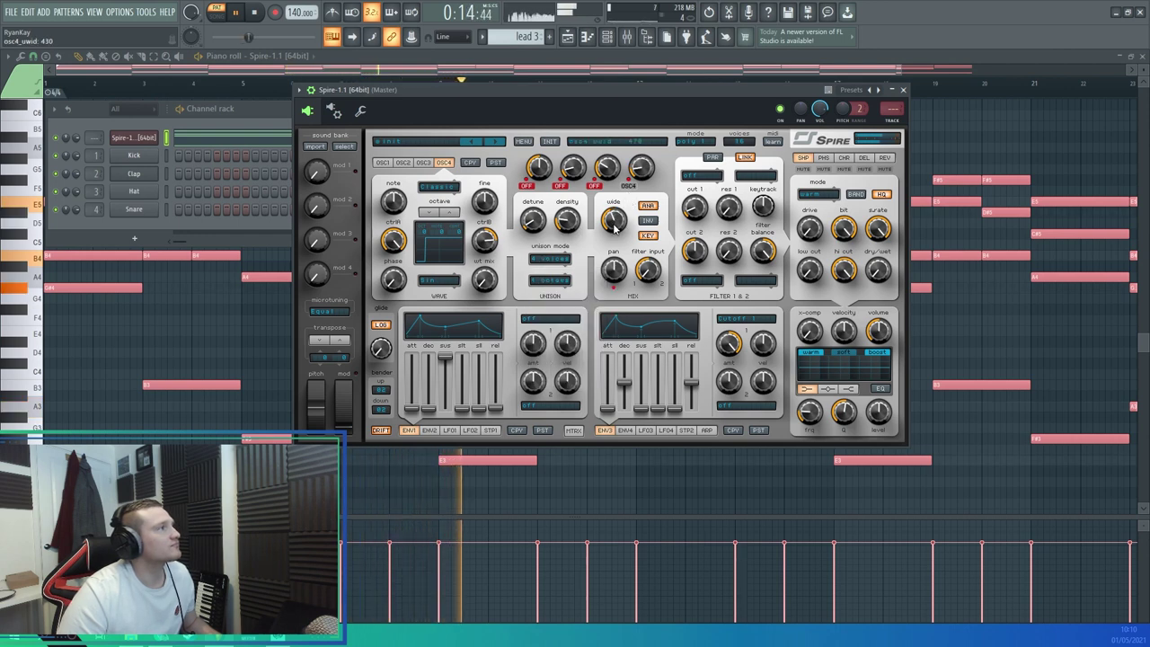
# Unmute oscillators 3, 2 and 1, set oscillator 2's mix level to 75, and stop playback
pyautogui.click(594, 185)
pyautogui.click(560, 186)
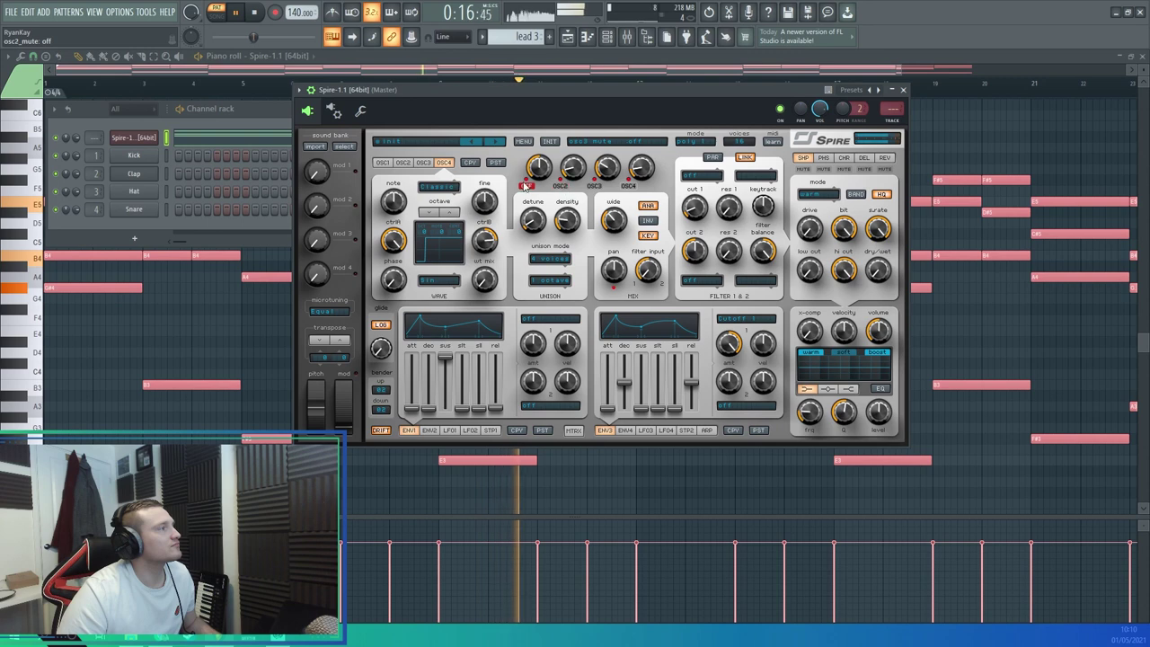
pyautogui.click(527, 186)
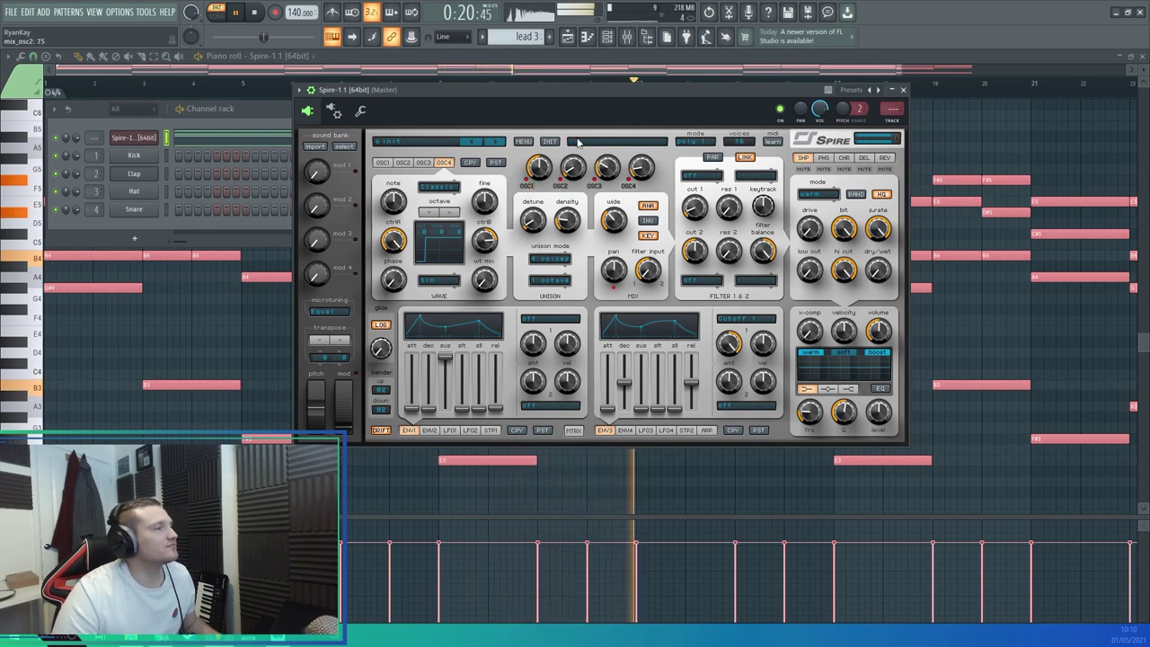
pyautogui.click(254, 13)
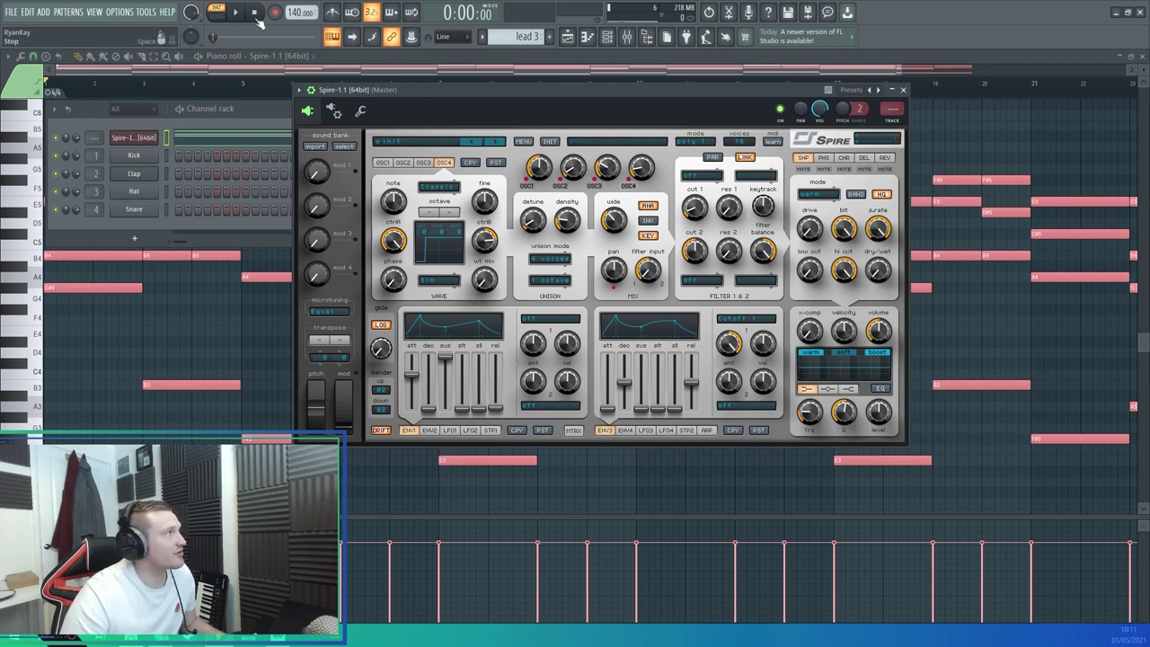
# Audition the pattern from the beginning and again from bar 2, and stop playback
pyautogui.press('space')
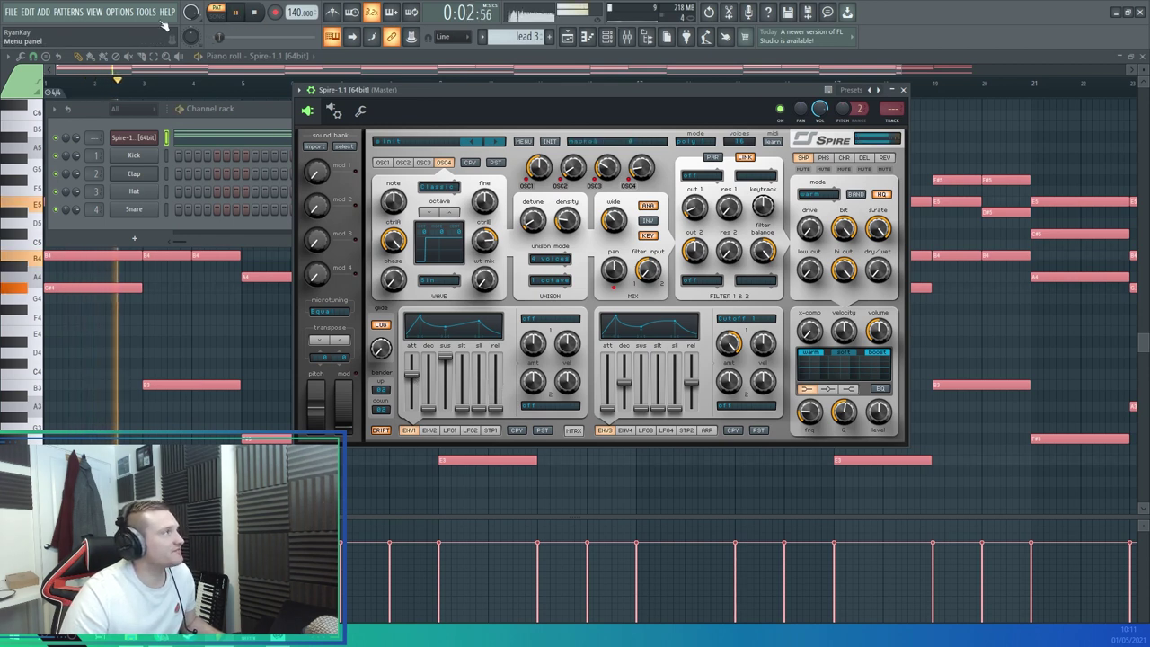
pyautogui.press('space')
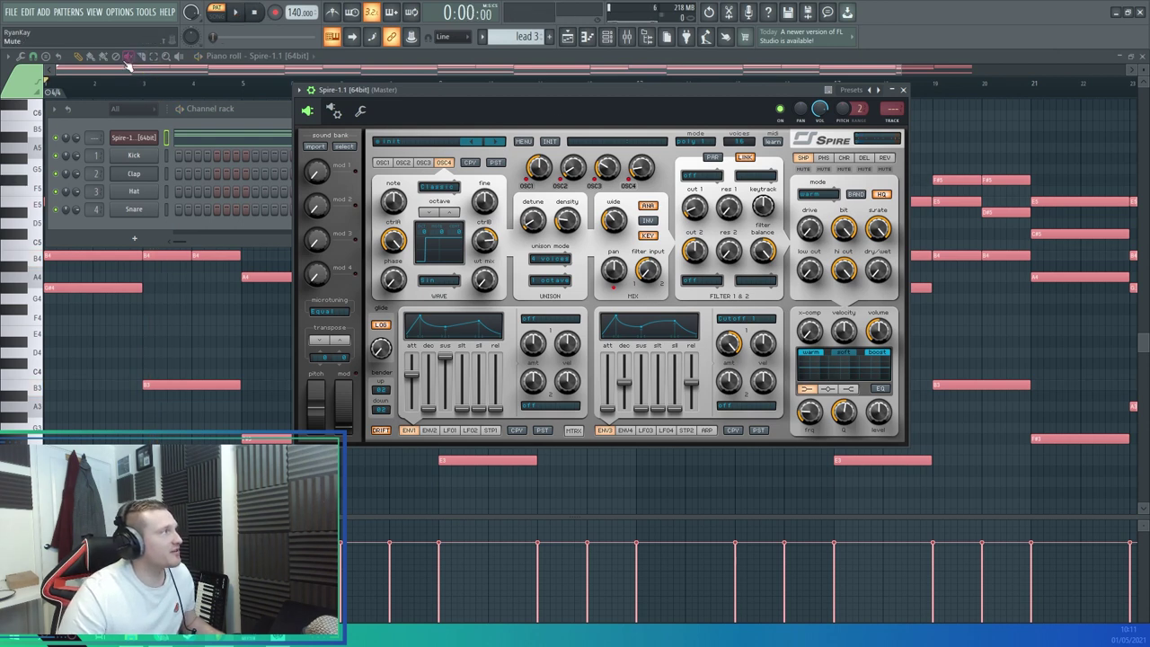
pyautogui.click(98, 81)
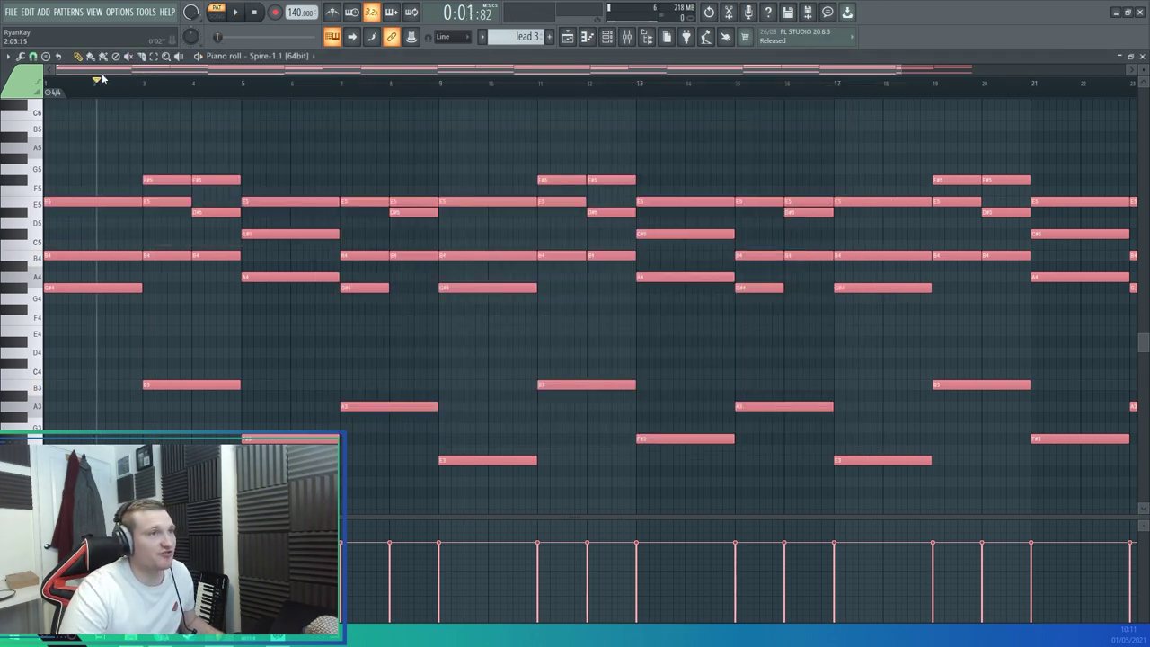
pyautogui.press('space')
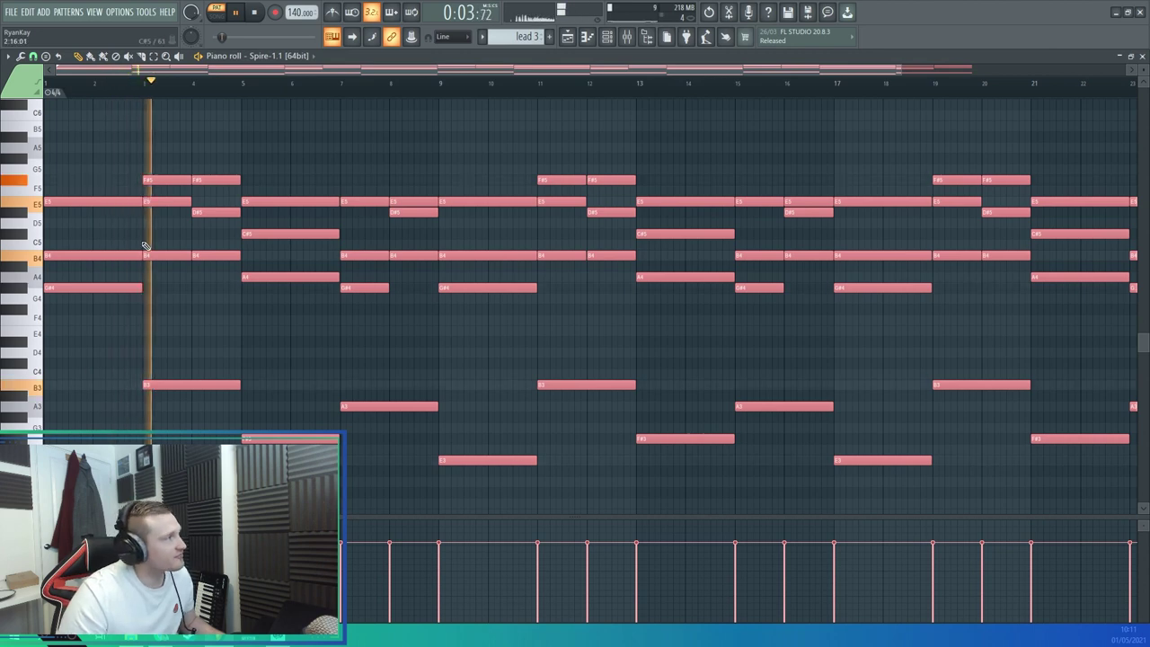
pyautogui.press('F6')
pyautogui.click(256, 14)
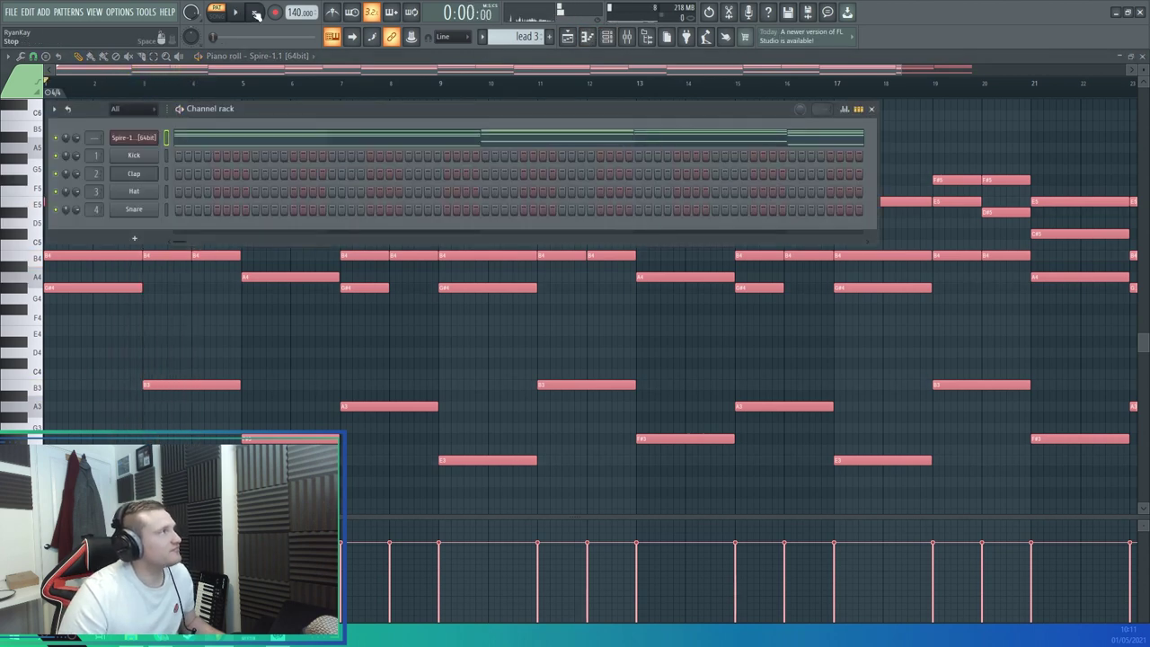
# Reopen the Spire instrument and set envelope 1's release to 621, auditioning it with the pattern
pyautogui.click(133, 138)
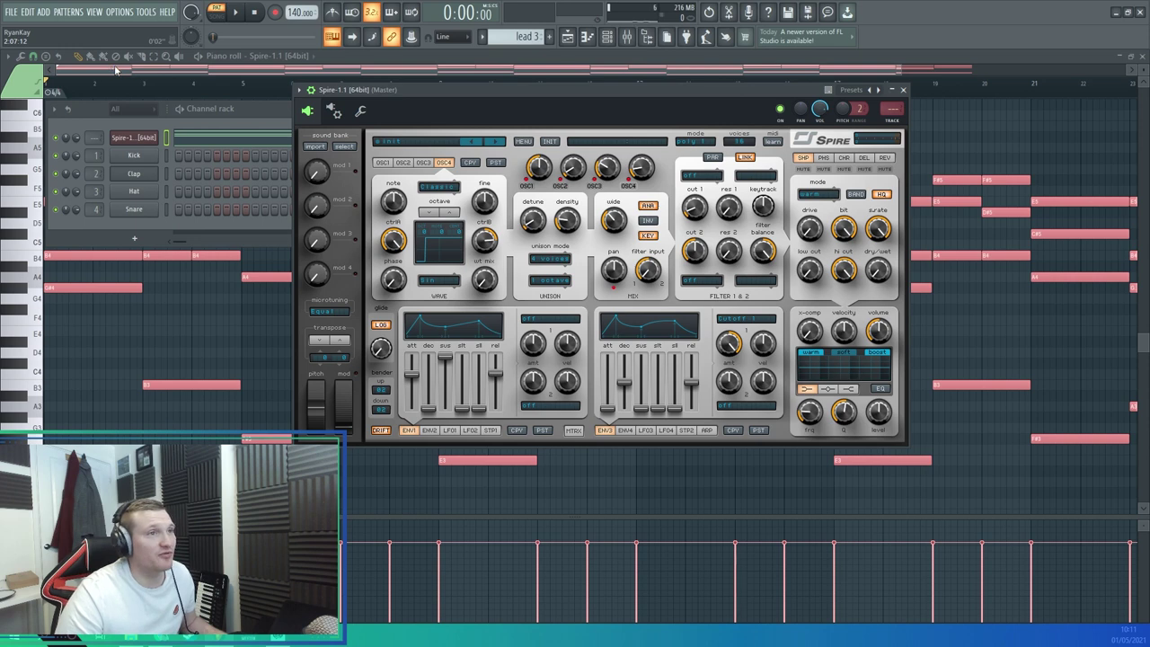
pyautogui.press('space')
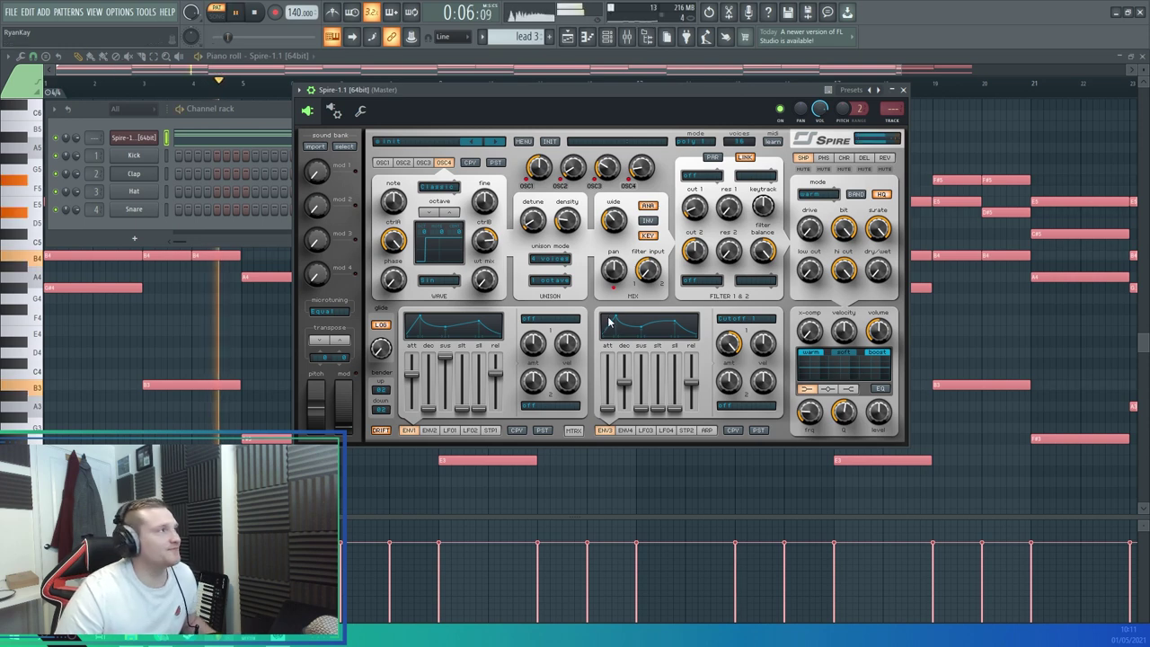
pyautogui.click(257, 13)
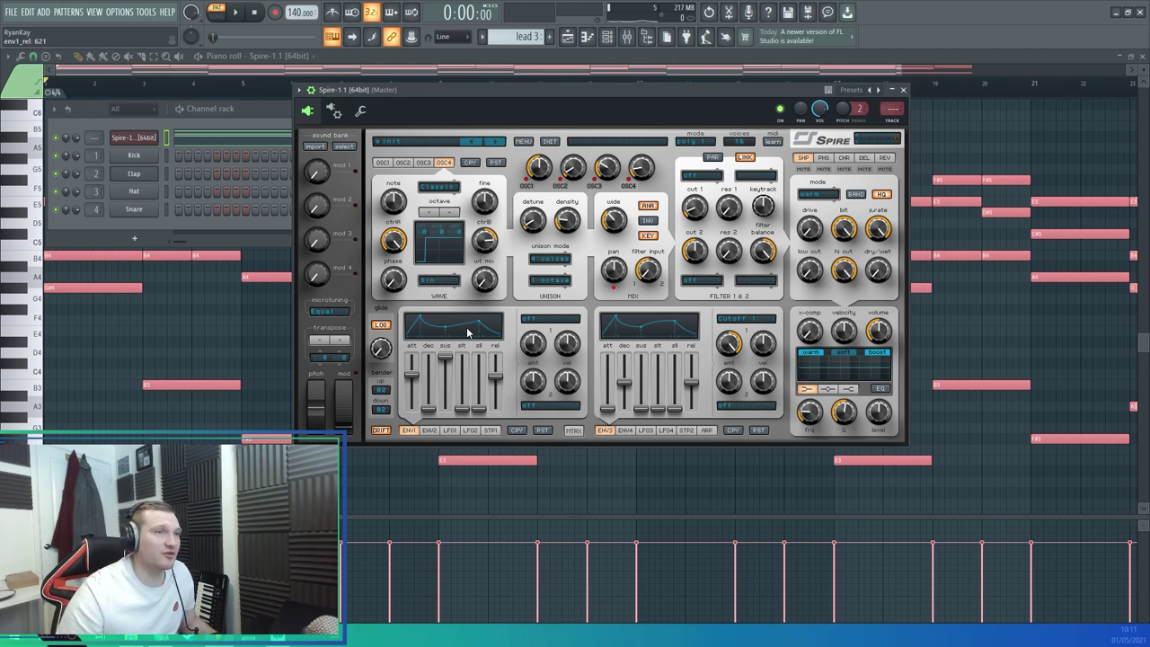
# Set filter 1 to the perfecto type in LP4 mode and its resonance to 210 during playback
pyautogui.click(704, 175)
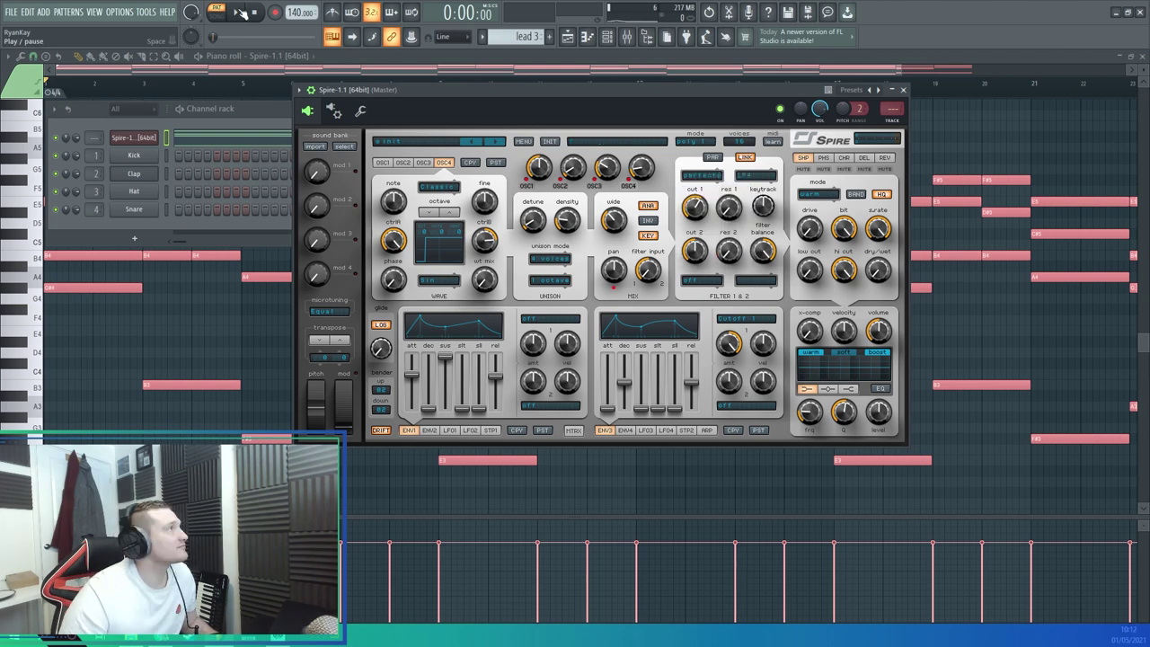
pyautogui.click(237, 13)
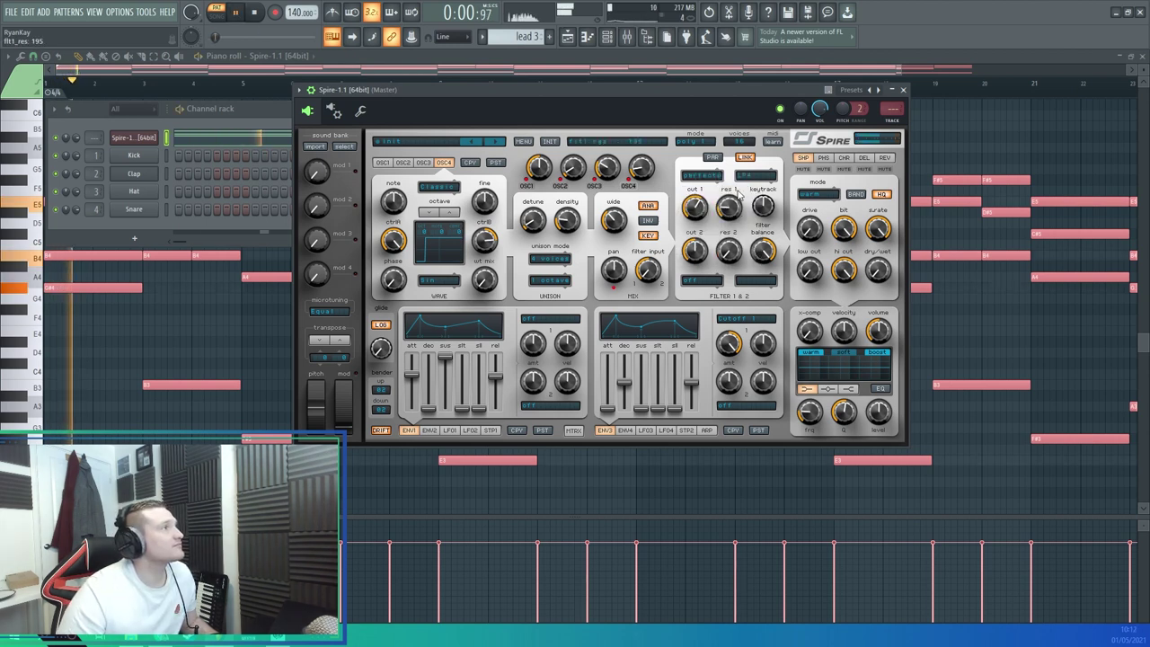
pyautogui.moveTo(739, 194); pyautogui.dragTo(738, 189)
# Switch off envelope 3's first modulation target and set filter 1's cutoff to 635 while the pattern plays
pyautogui.click(729, 319)
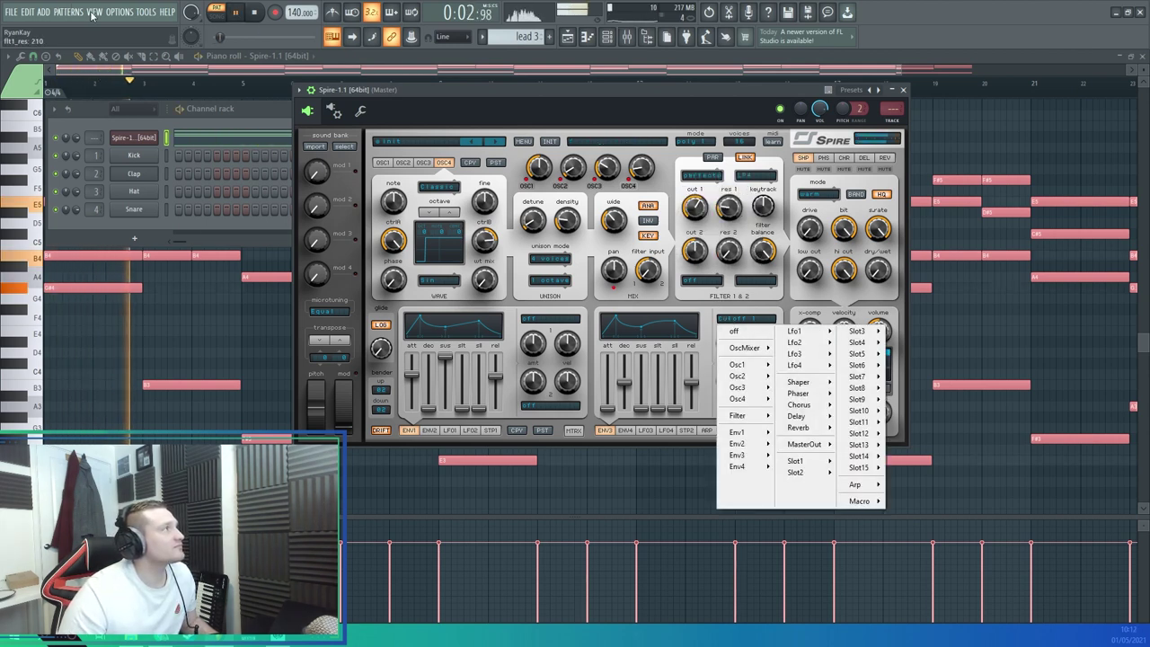
pyautogui.click(254, 13)
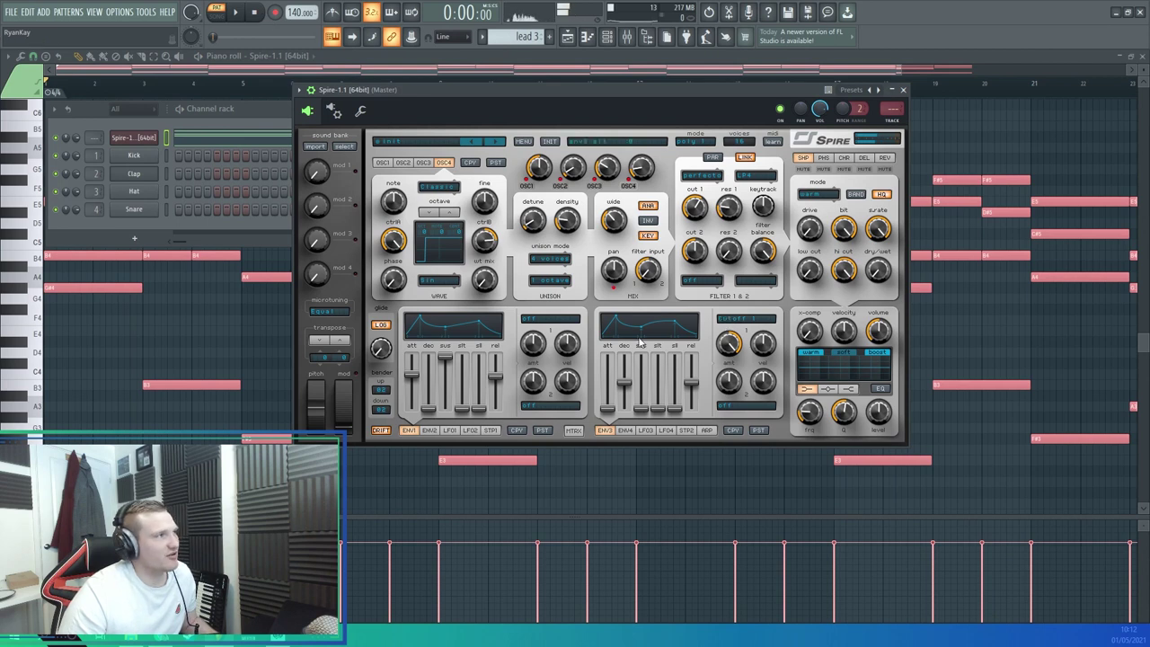
pyautogui.click(736, 322)
pyautogui.click(732, 331)
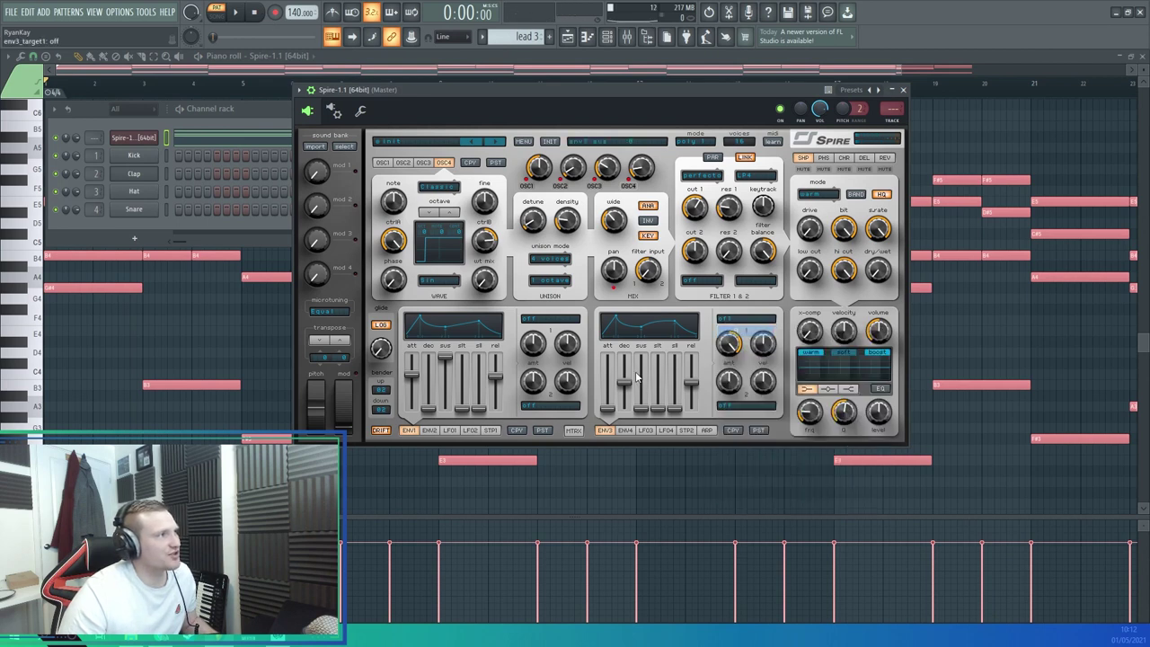
pyautogui.press('space')
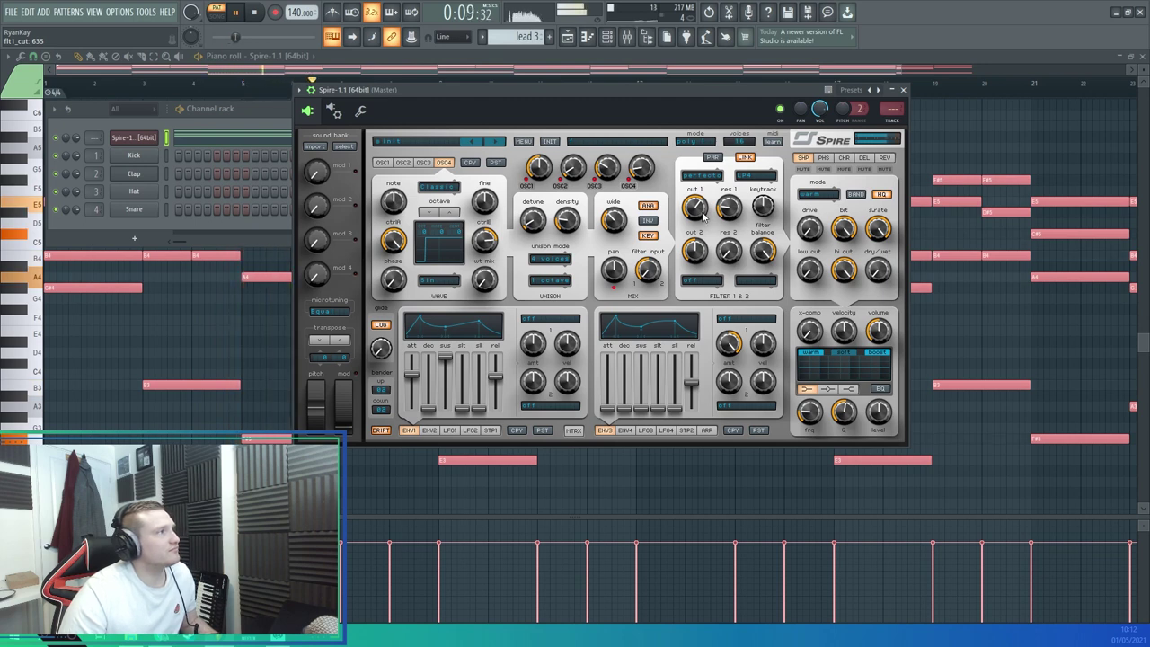
pyautogui.click(254, 12)
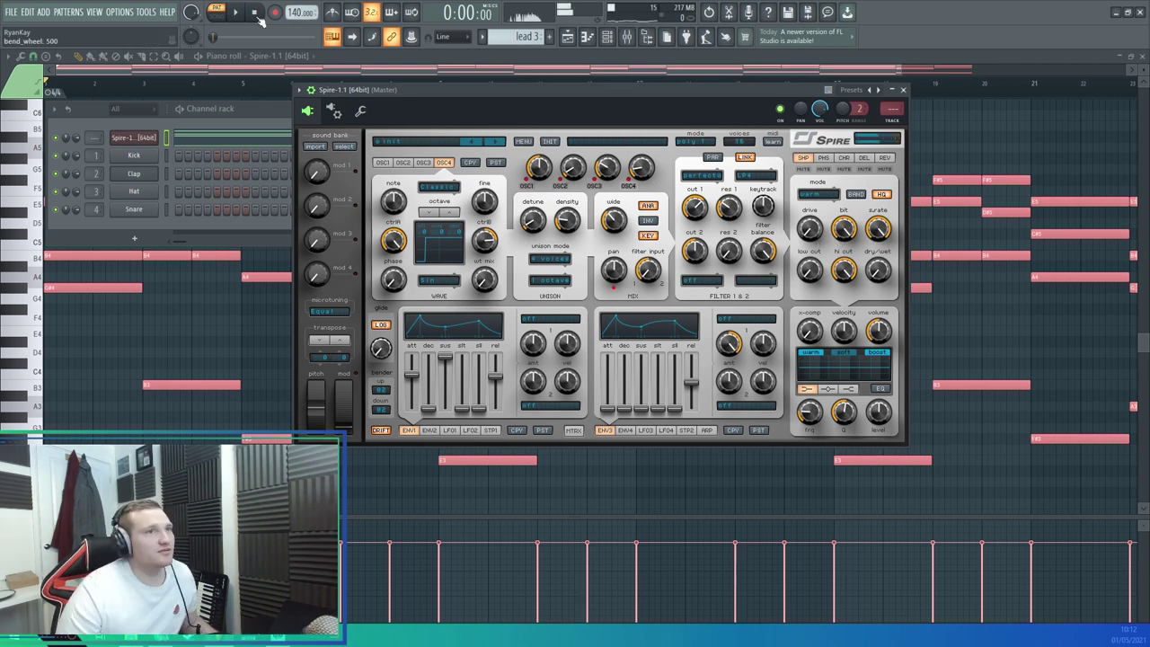
# Assign envelope 3's first modulation target to filter Cutoff 1
pyautogui.click(735, 321)
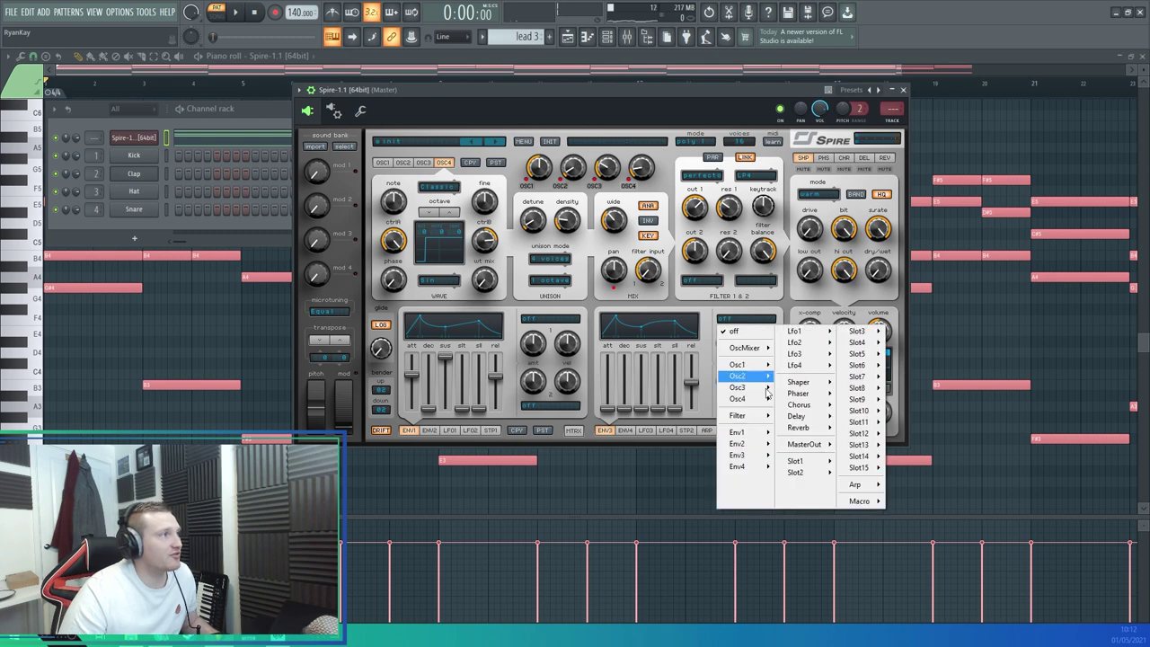
pyautogui.moveTo(754, 417)
pyautogui.click(805, 416)
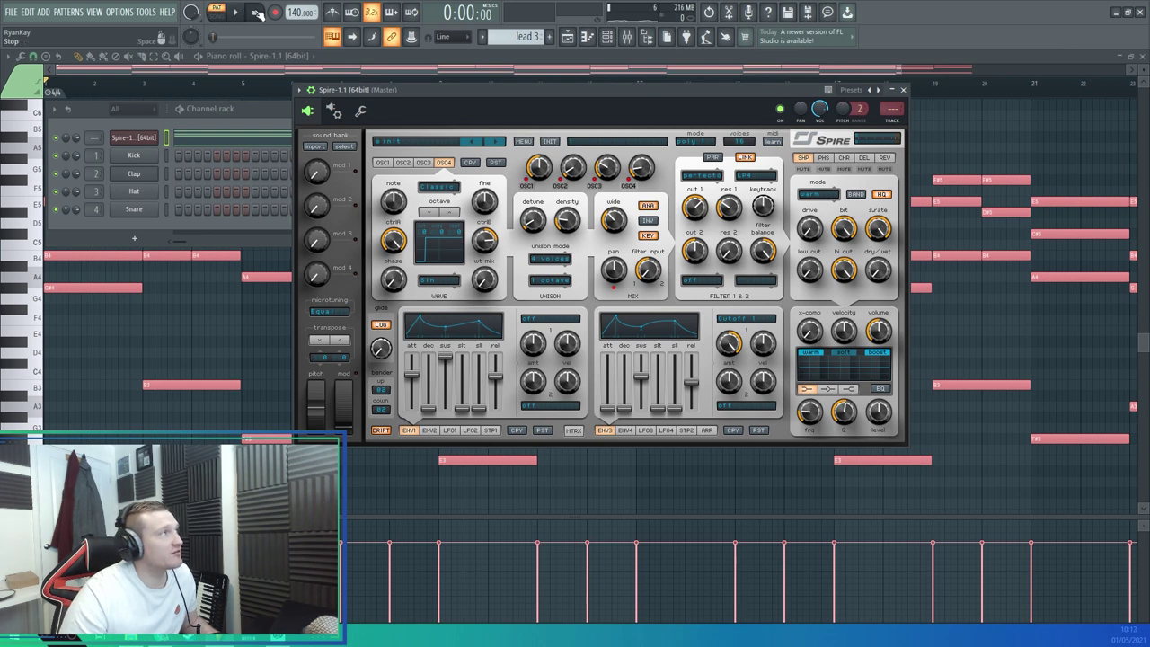
# Set envelope 3's sustain to 356 and its first modulation amount to 680 while the pattern plays
pyautogui.press('space')
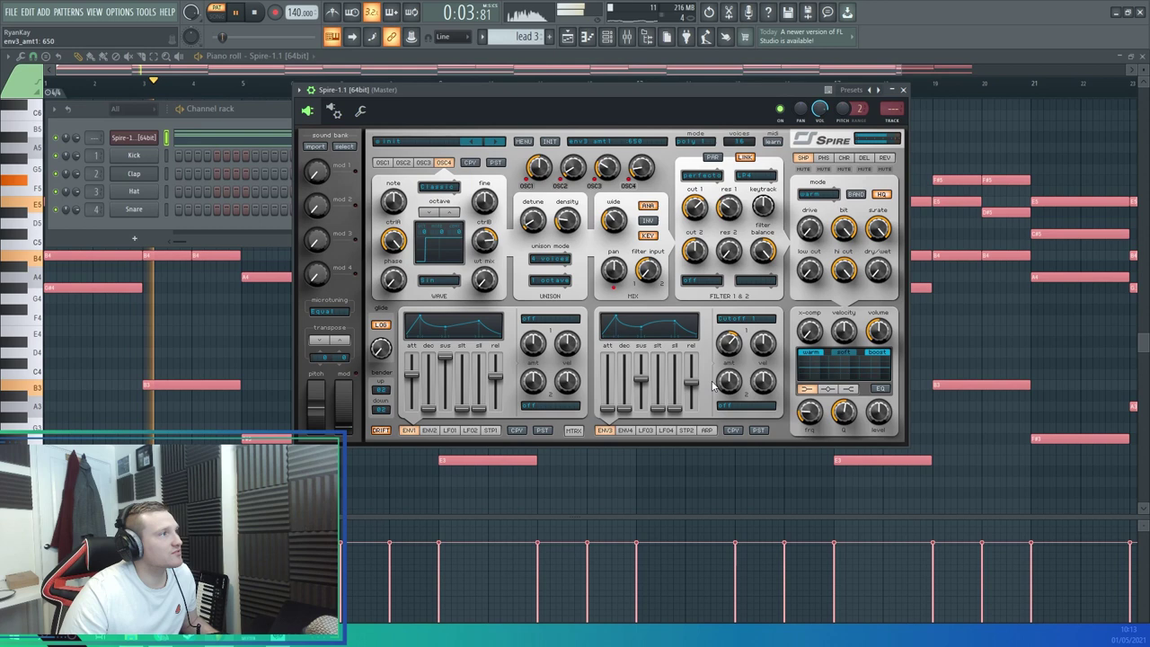
pyautogui.moveTo(640, 381); pyautogui.dragTo(639, 394)
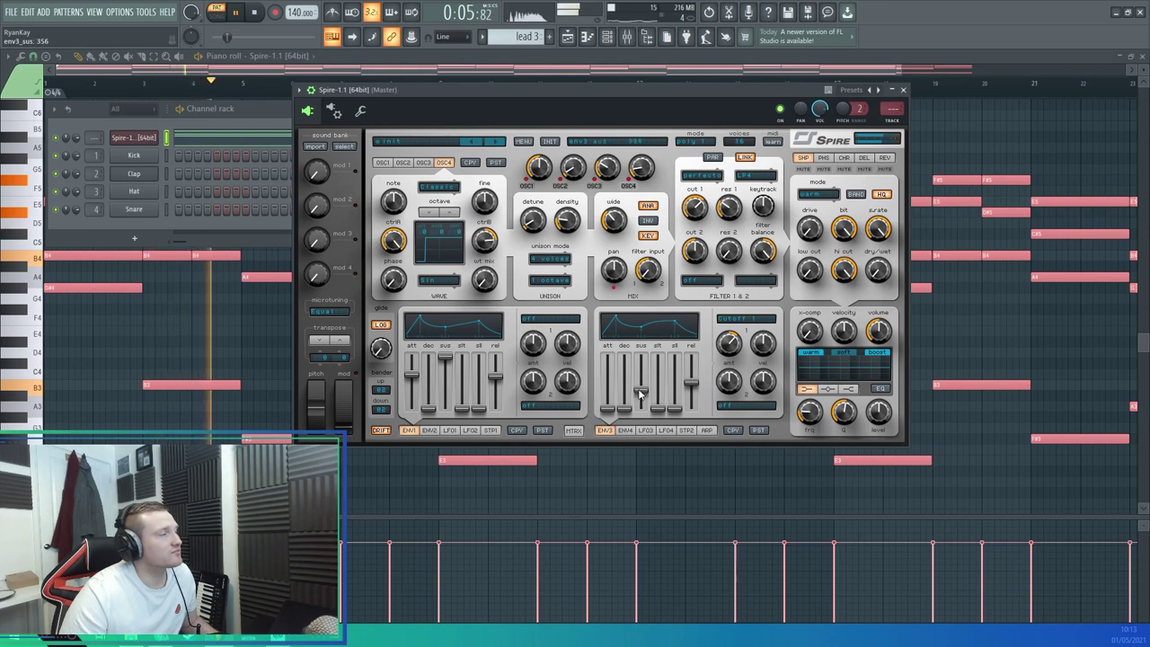
pyautogui.moveTo(728, 355); pyautogui.dragTo(732, 352)
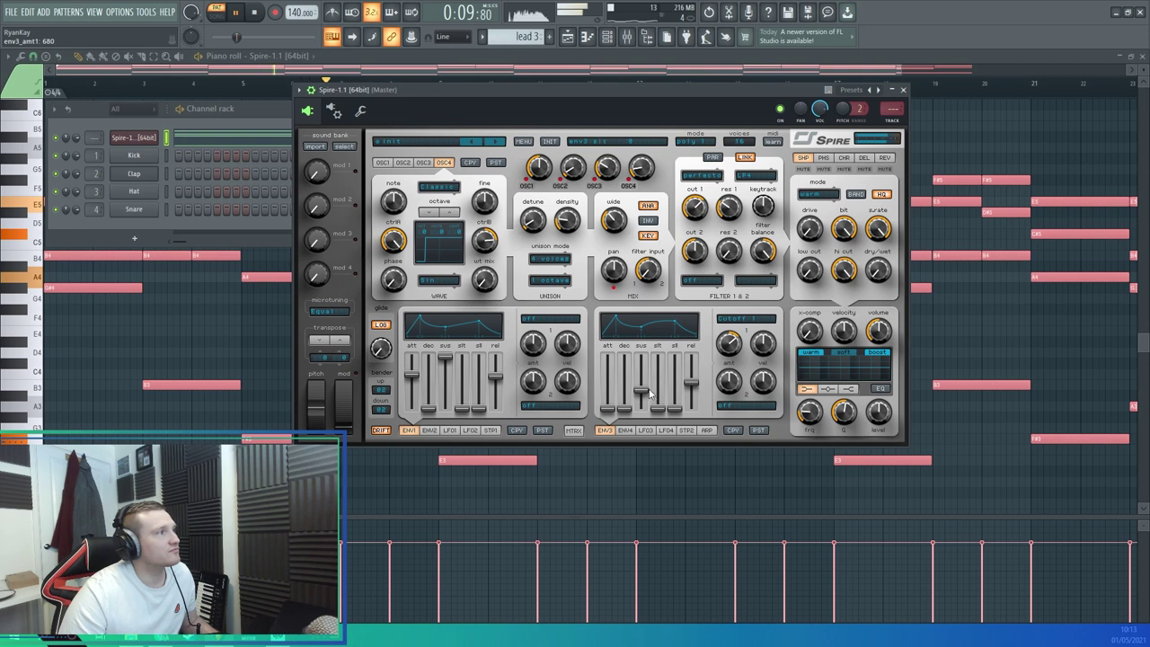
# Set Spire's x-comp to 110, audition the pattern, and switch on the EQ with its mid band selected
pyautogui.press('space')
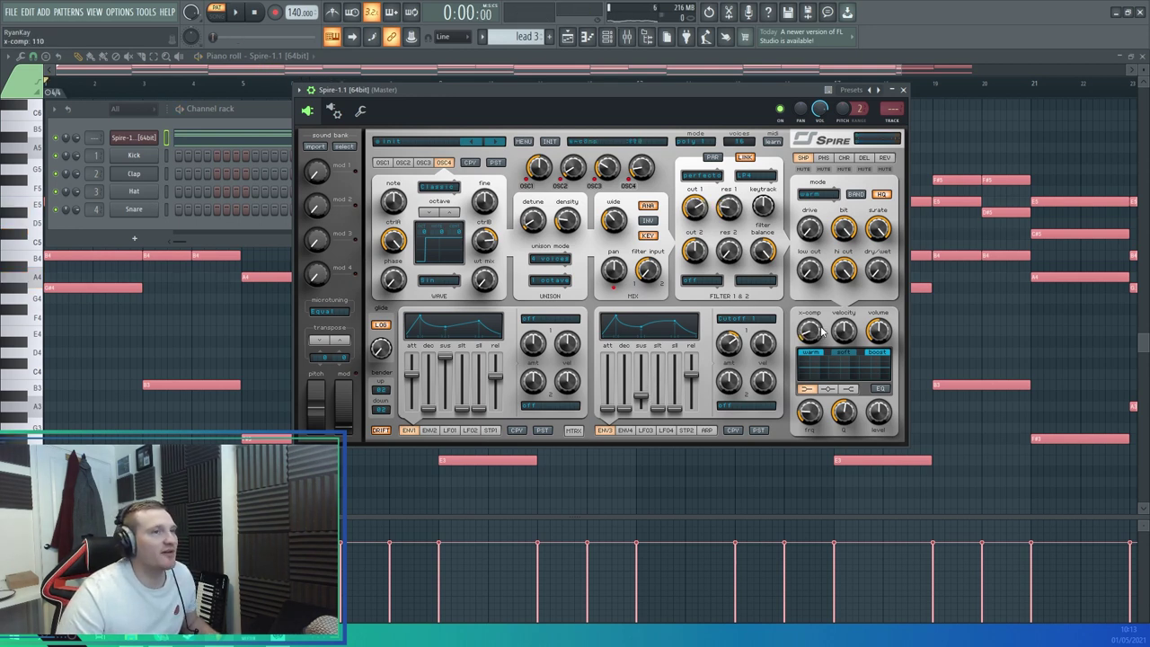
pyautogui.press('space')
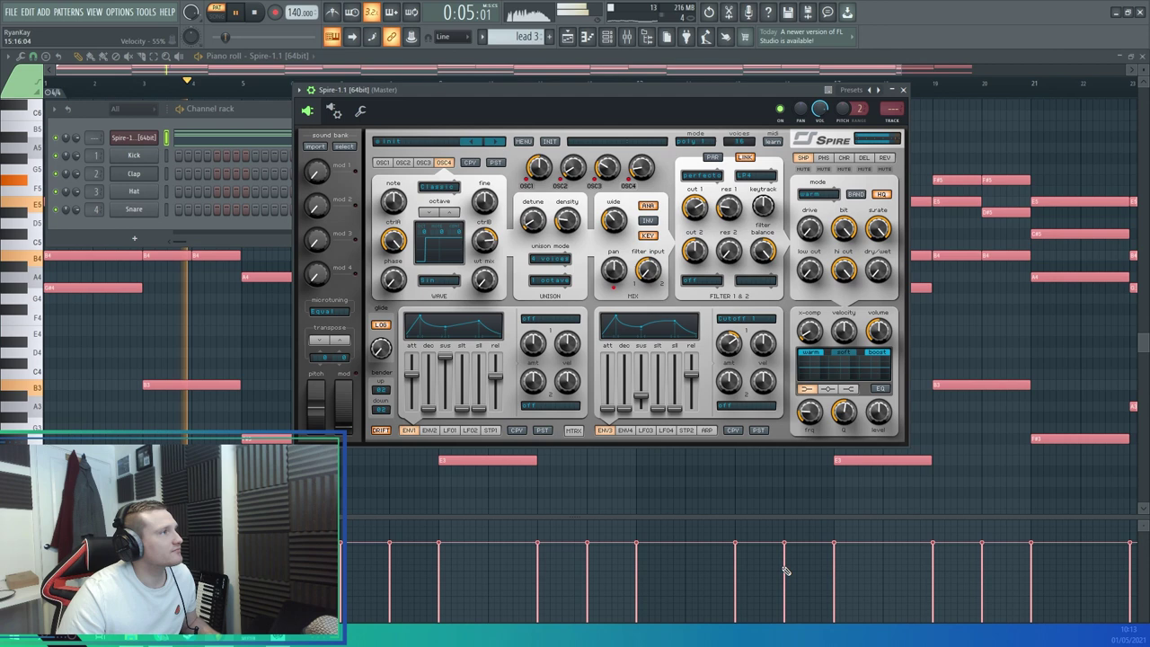
pyautogui.click(254, 12)
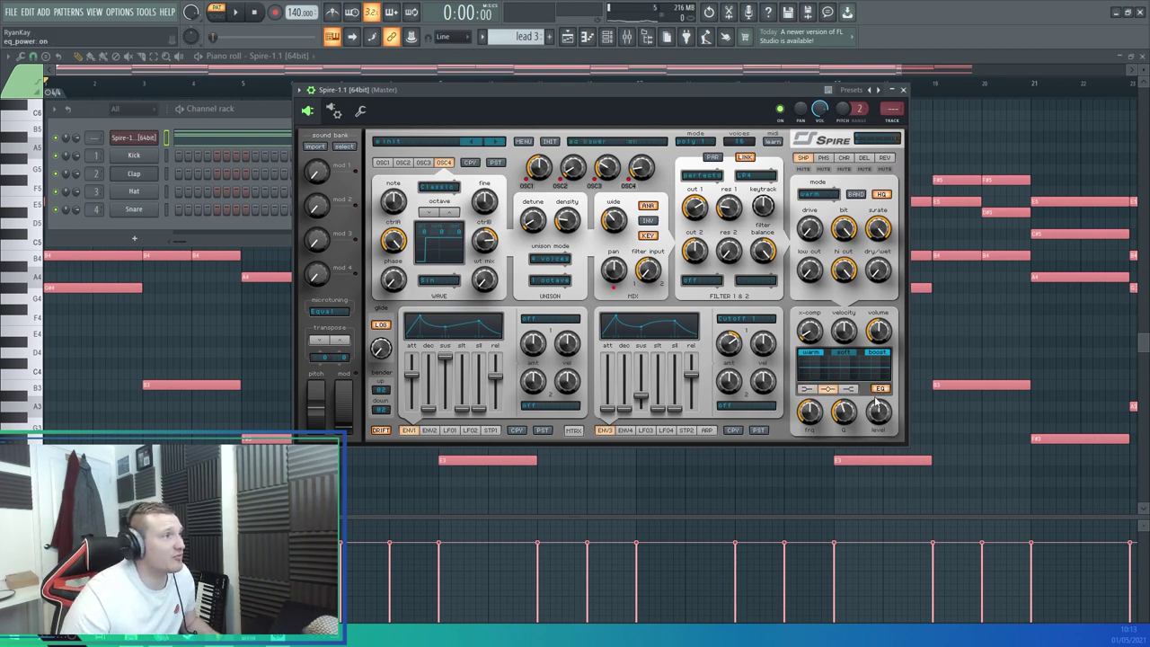
# Raise the EQ's high band level to about 610 and shape the mid band while the pattern plays
pyautogui.press('space')
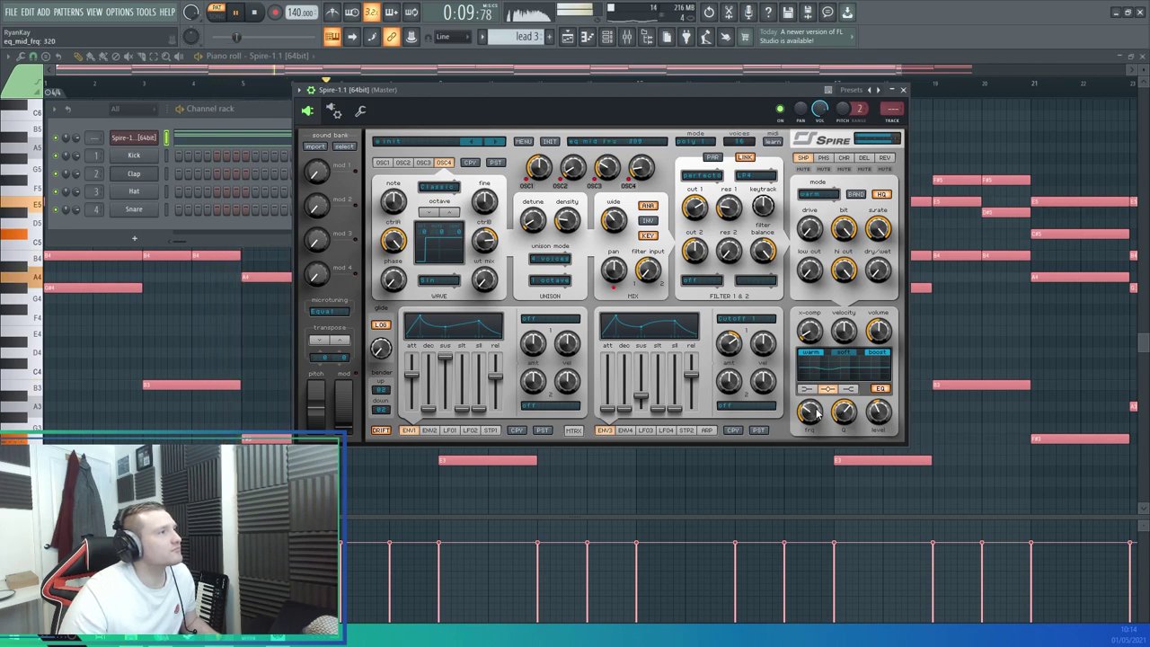
pyautogui.click(847, 388)
pyautogui.moveTo(880, 417); pyautogui.dragTo(885, 410)
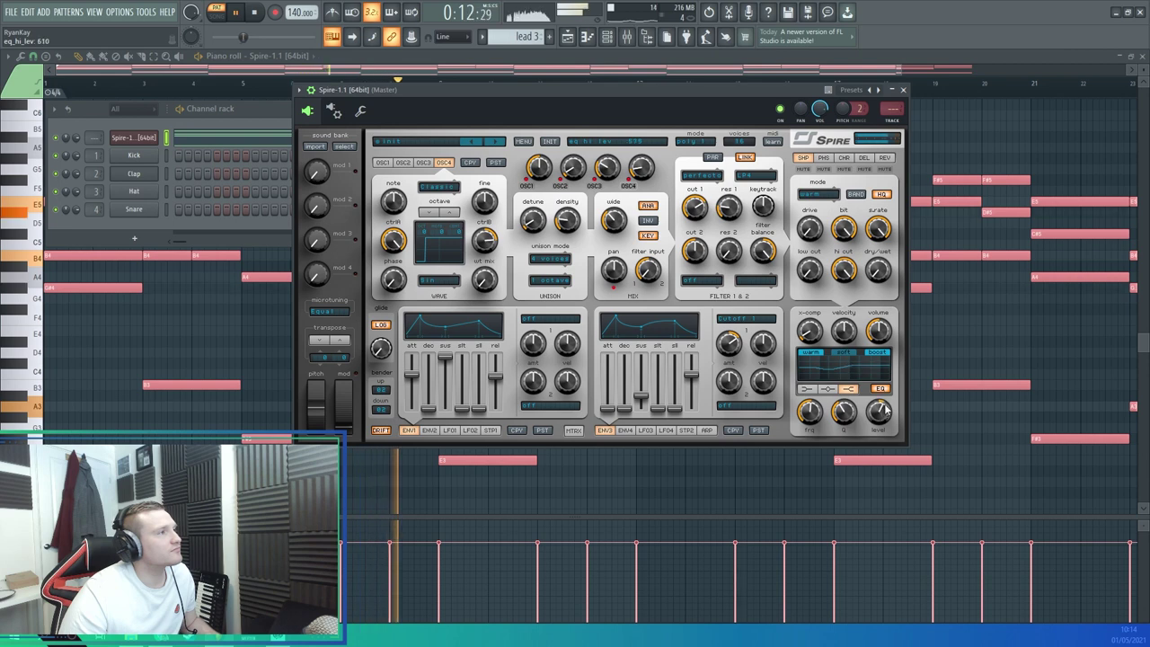
pyautogui.click(828, 388)
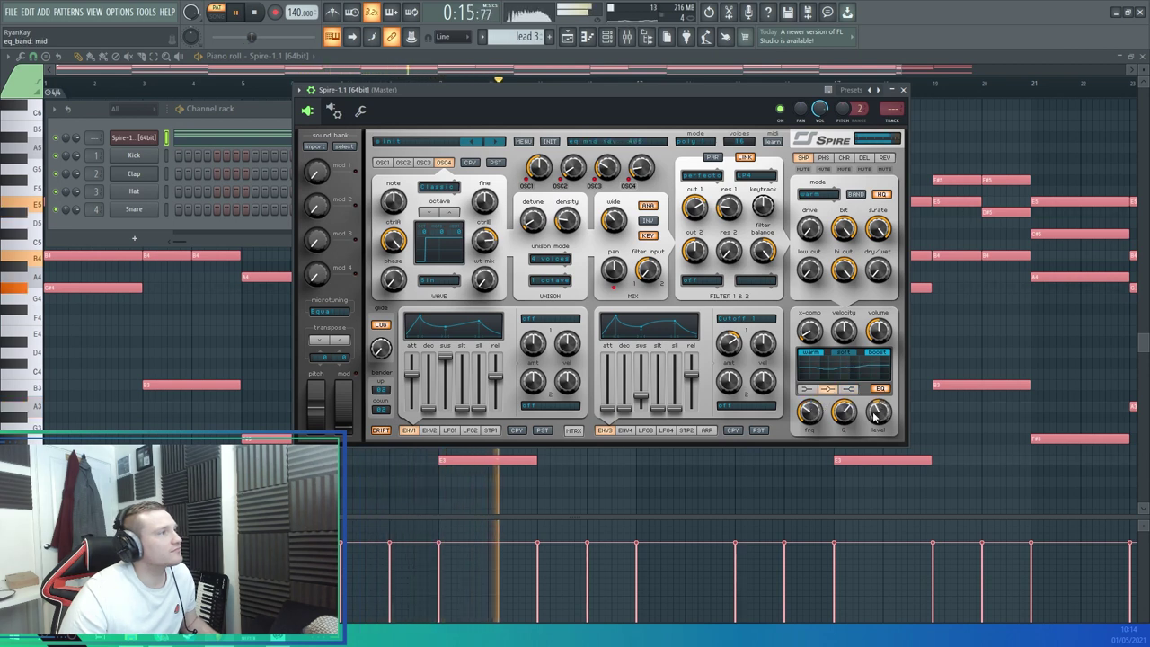
pyautogui.press('space')
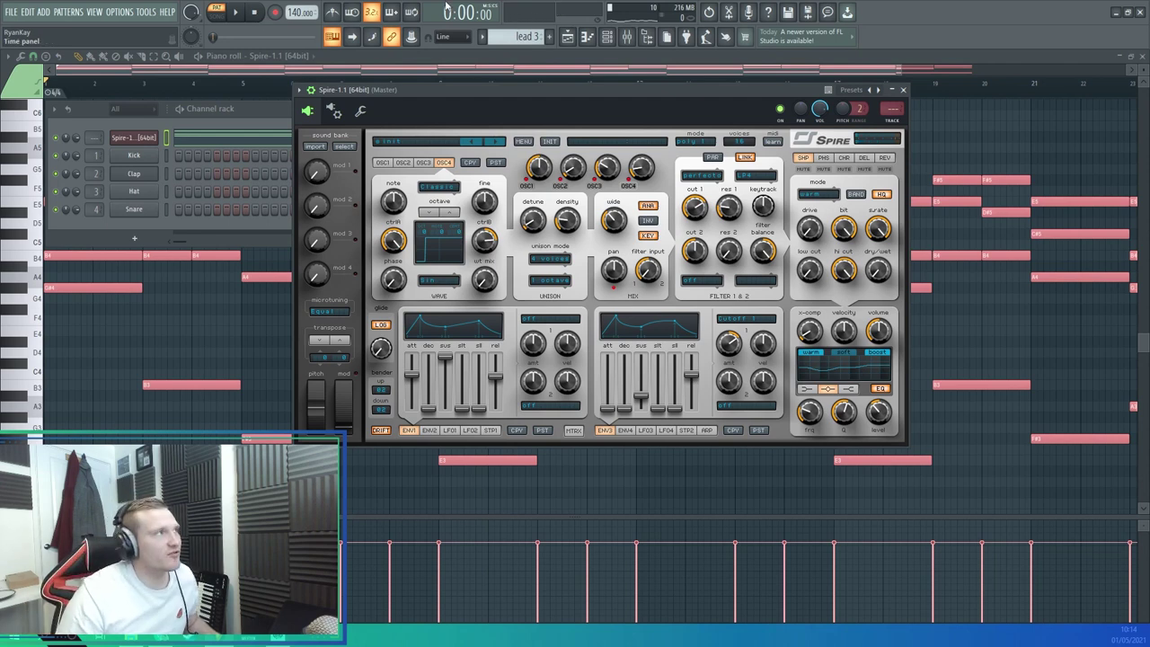
# Set the chorus width to 765 and its dry/wet mix to 75 while auditioning the pattern
pyautogui.click(844, 158)
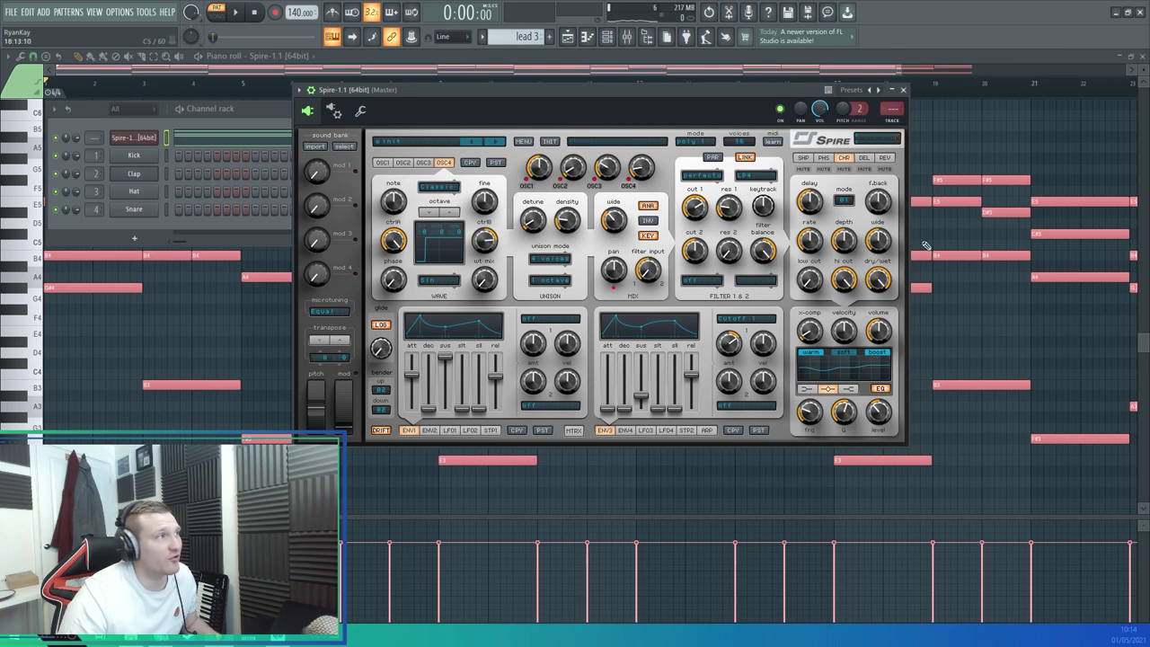
pyautogui.click(249, 13)
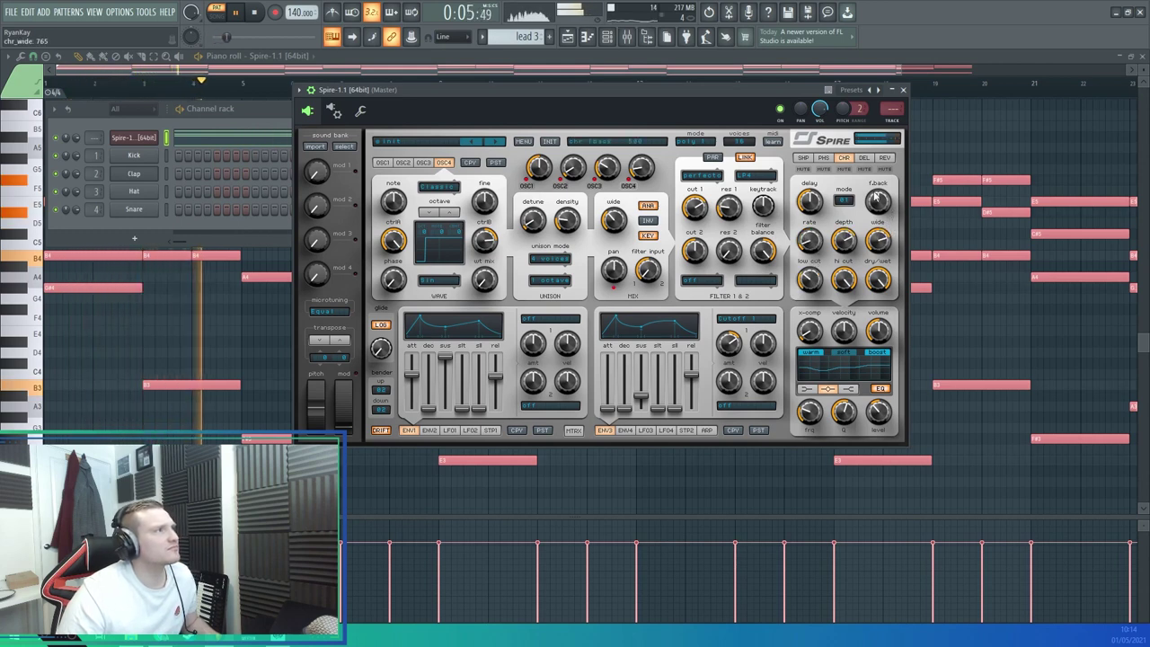
pyautogui.moveTo(822, 195); pyautogui.dragTo(814, 250)
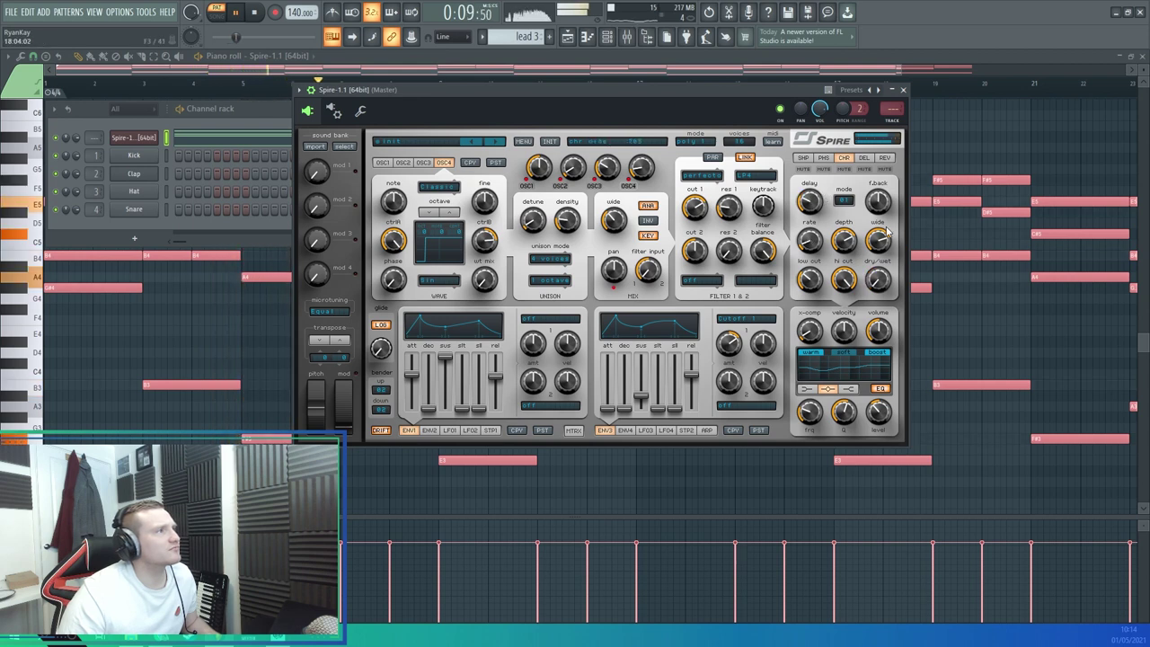
pyautogui.moveTo(883, 274); pyautogui.dragTo(868, 306)
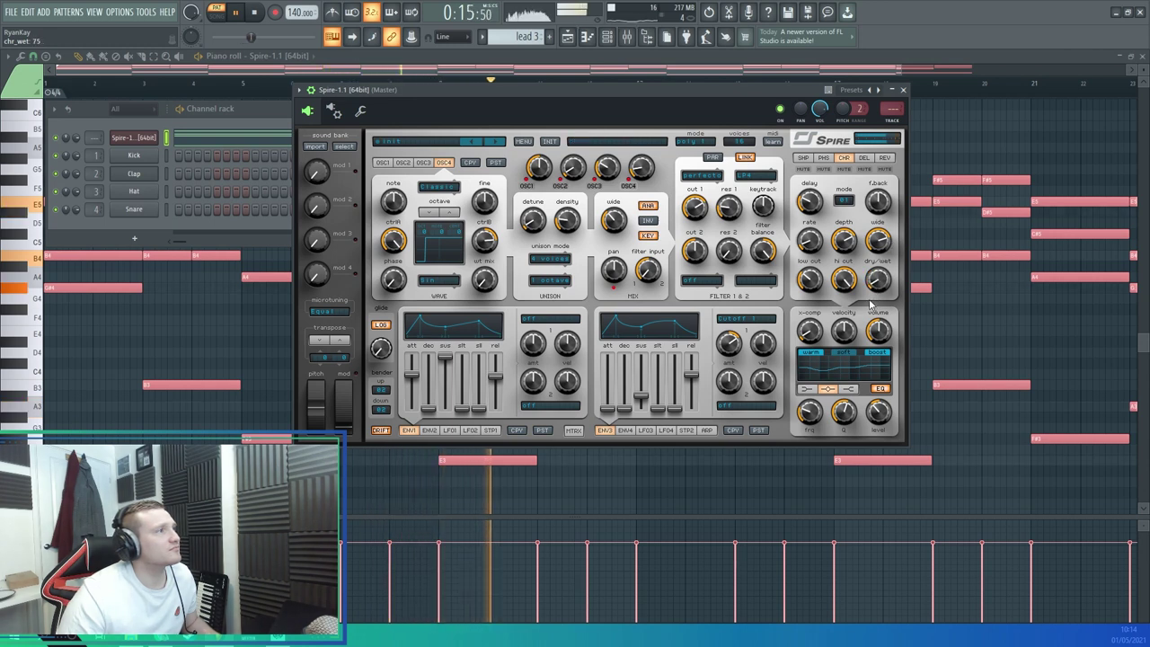
# Set the reverb's color to 730 and adjust its decay and dry/wet mix by ear during playback
pyautogui.click(884, 157)
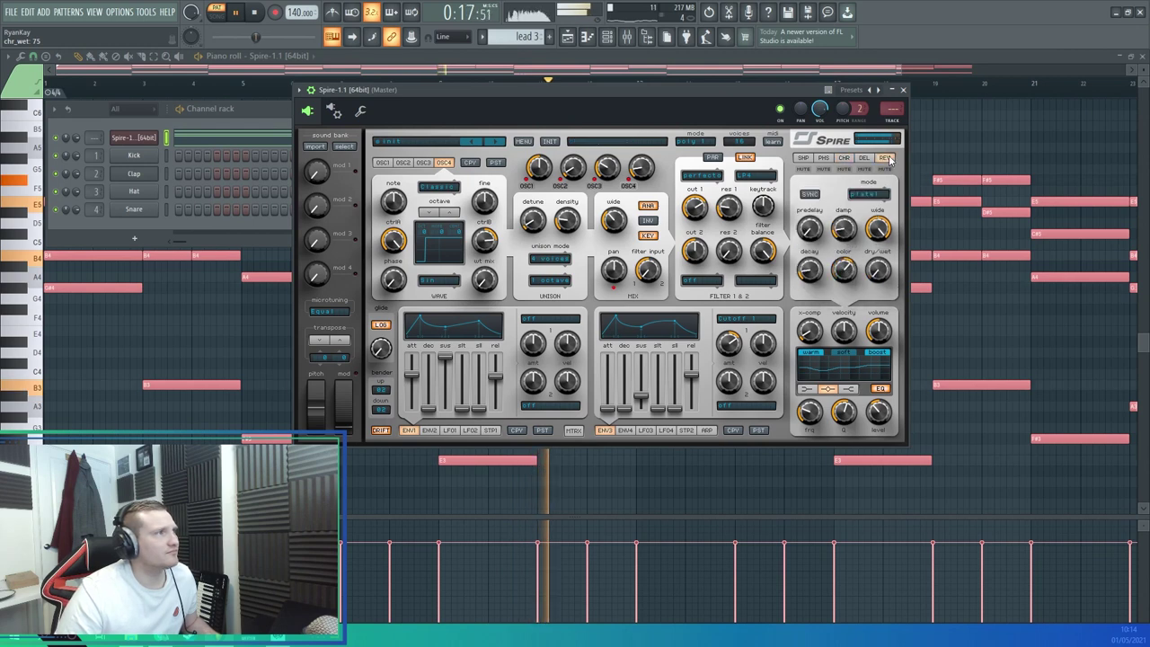
pyautogui.press('space')
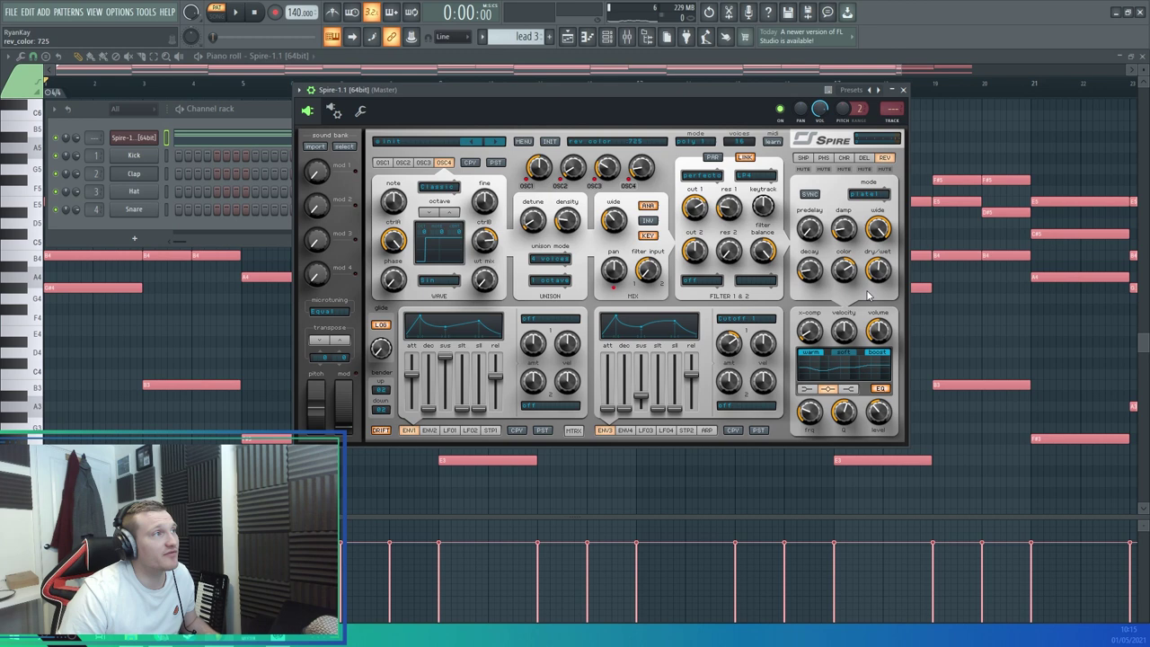
pyautogui.click(238, 12)
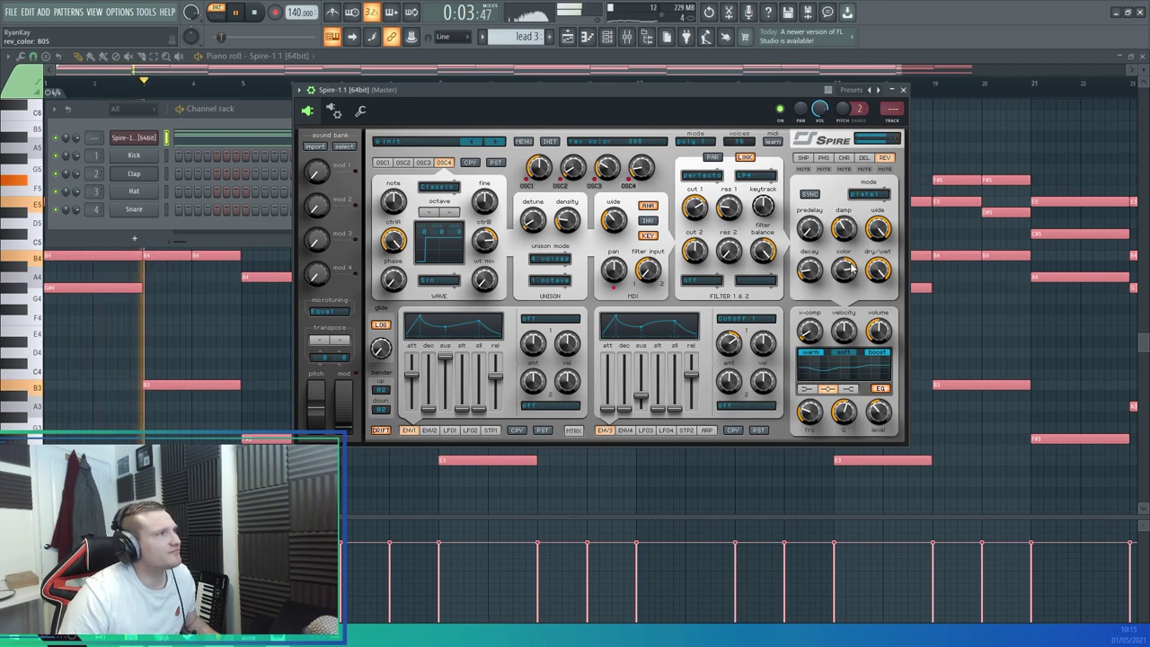
pyautogui.moveTo(808, 265); pyautogui.dragTo(844, 279)
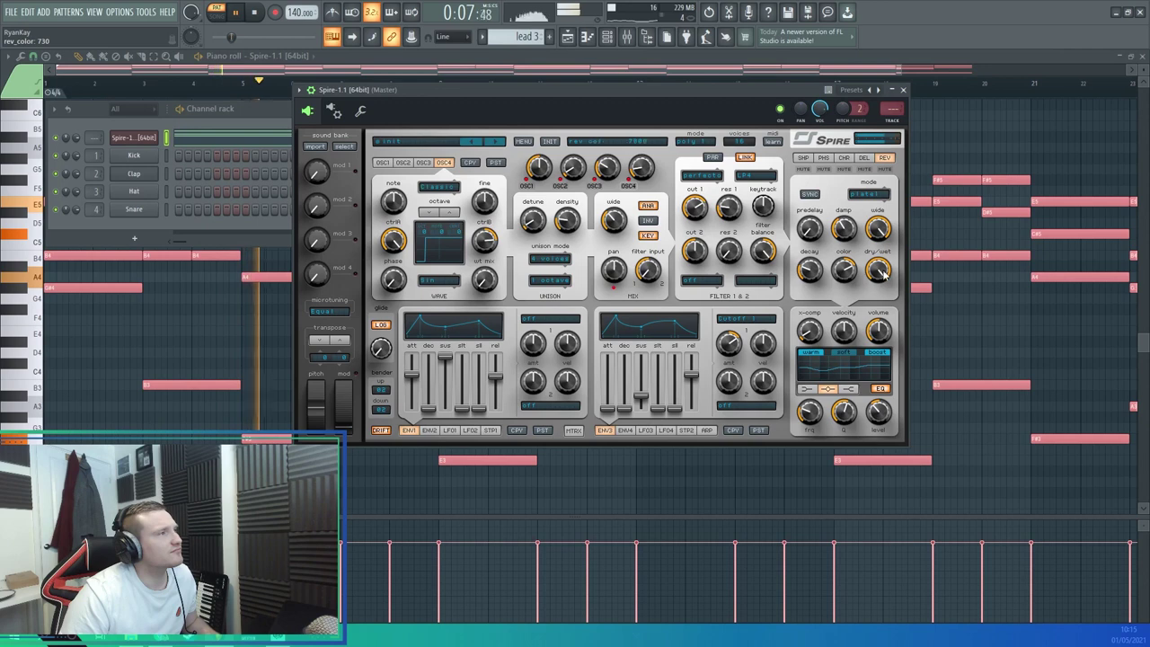
# Set the EQ's mid frequency to 240, return to the shaper effect settings and stop playback
pyautogui.scroll(-5, 879, 274)
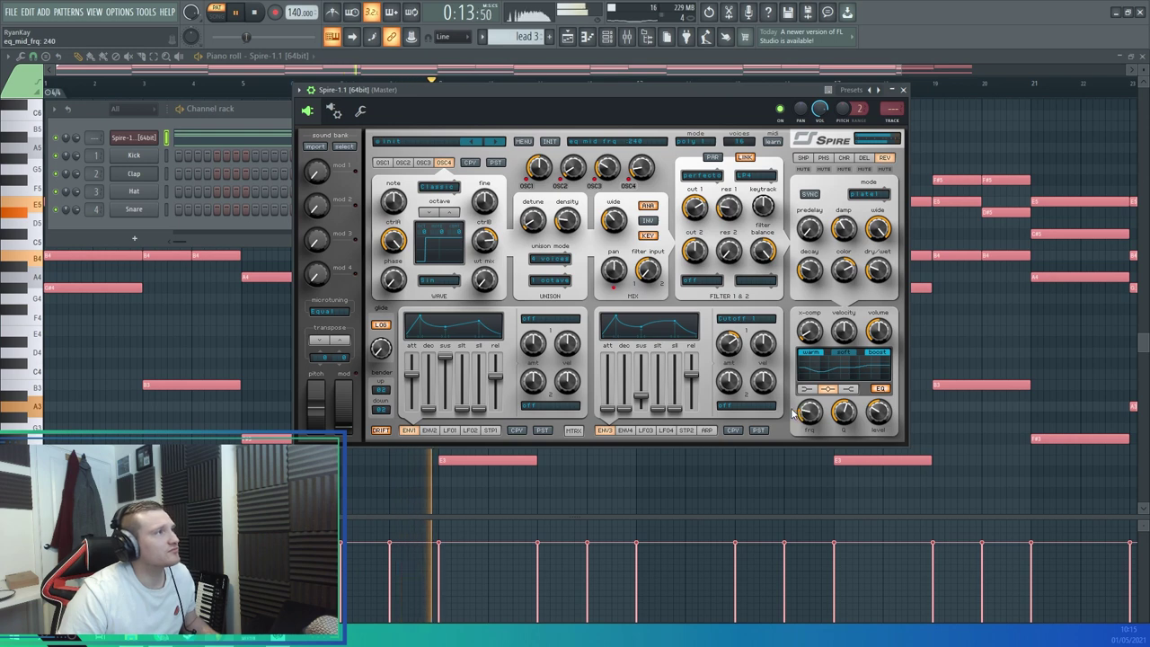
pyautogui.click(802, 157)
pyautogui.click(255, 12)
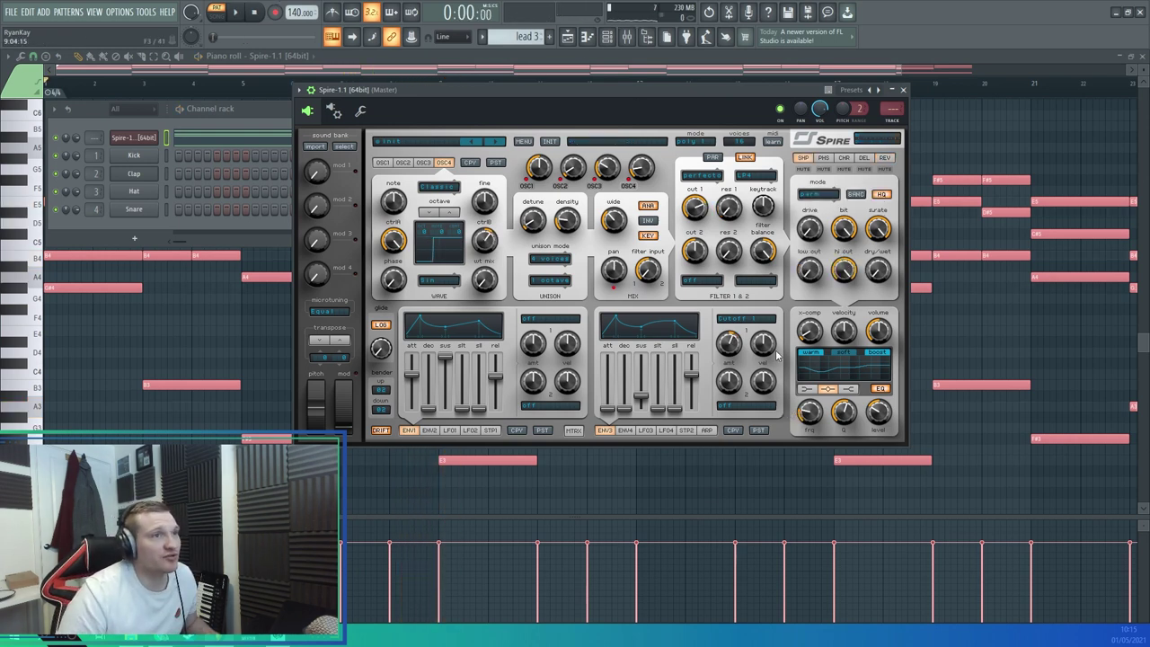
# Load FabFilter Pro-Q 3 into slot 4 of the perc 2 mixer track during playback
pyautogui.click(627, 36)
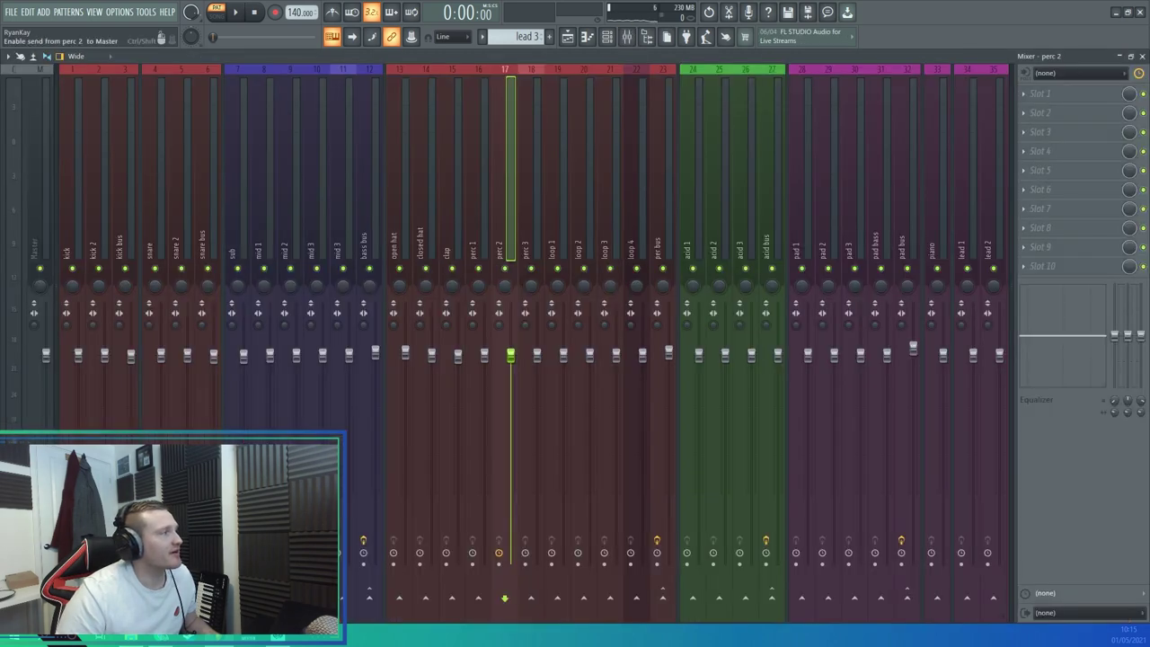
pyautogui.click(237, 12)
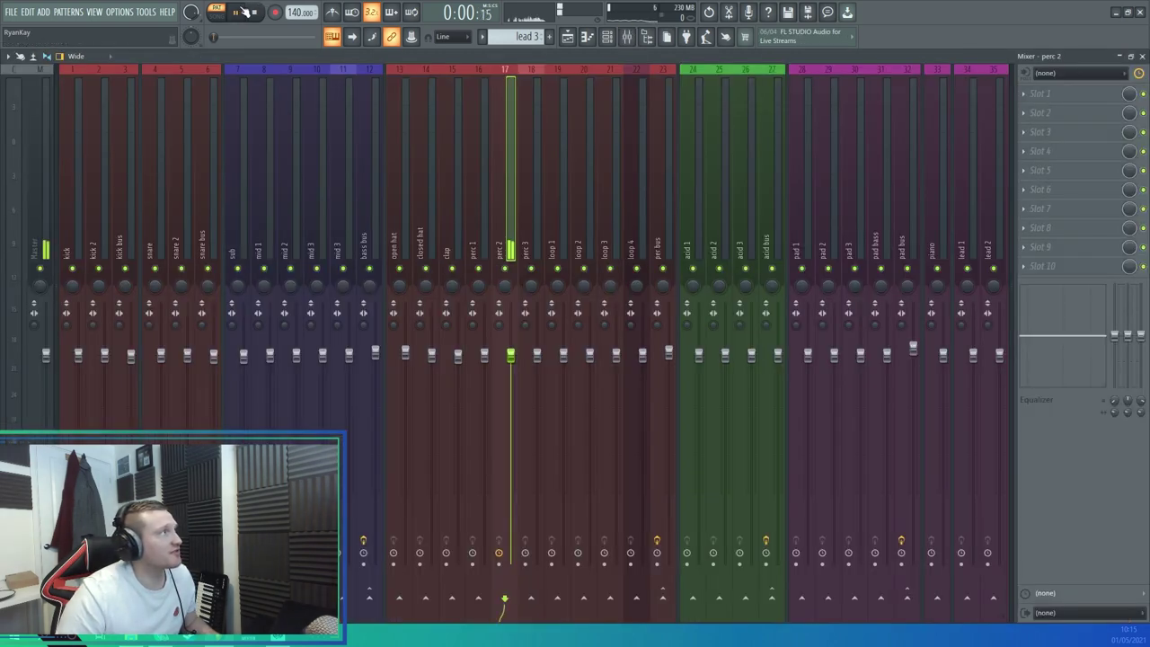
pyautogui.click(1039, 151)
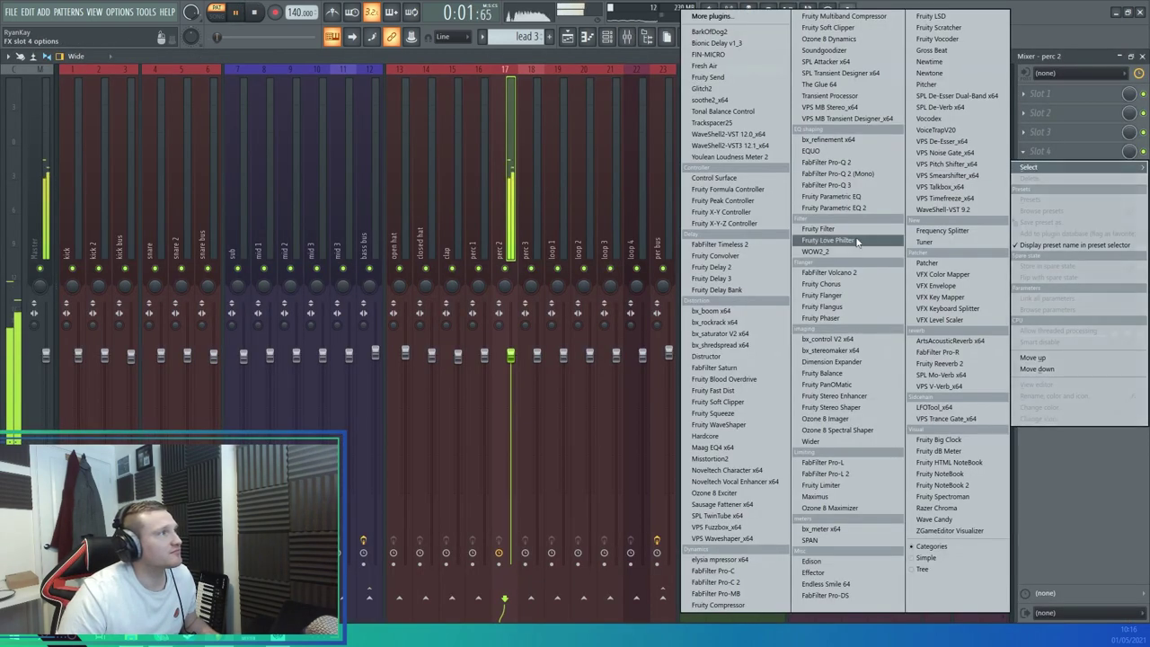
pyautogui.click(840, 186)
pyautogui.moveTo(367, 219); pyautogui.dragTo(539, 97)
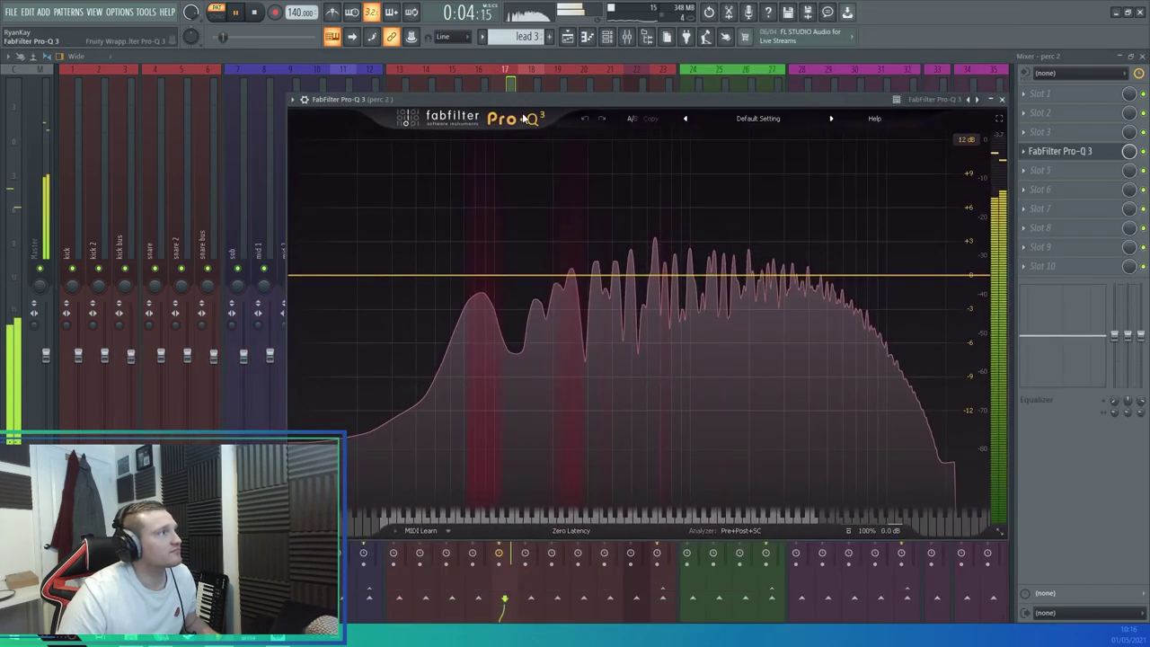
# Add a low cut band near 94 Hz in the equalizer, lower its Q, and close the plugin
pyautogui.moveTo(491, 275); pyautogui.dragTo(487, 300)
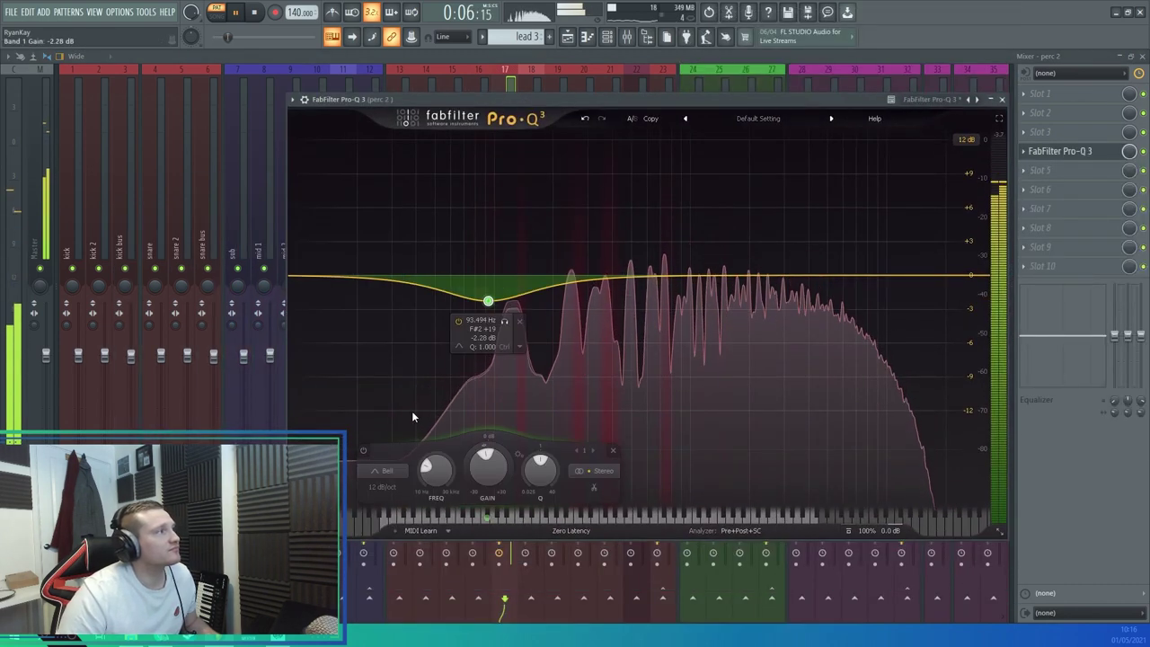
pyautogui.click(396, 473)
pyautogui.click(385, 381)
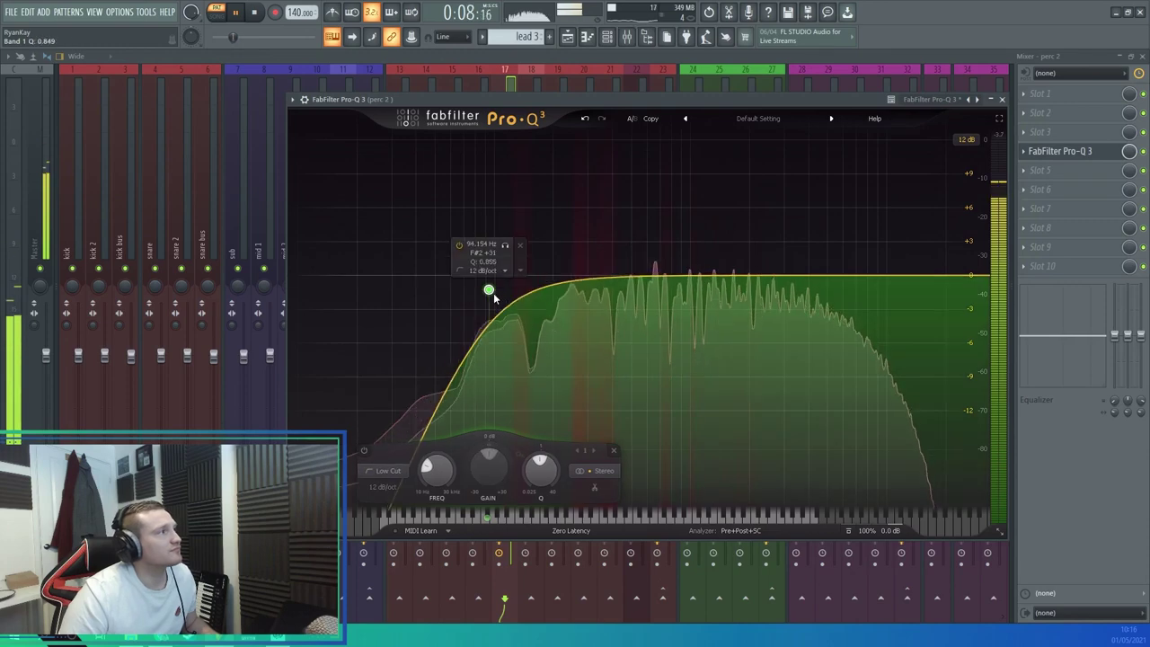
pyautogui.moveTo(491, 289); pyautogui.dragTo(480, 342)
pyautogui.press('space')
pyautogui.press('Escape')
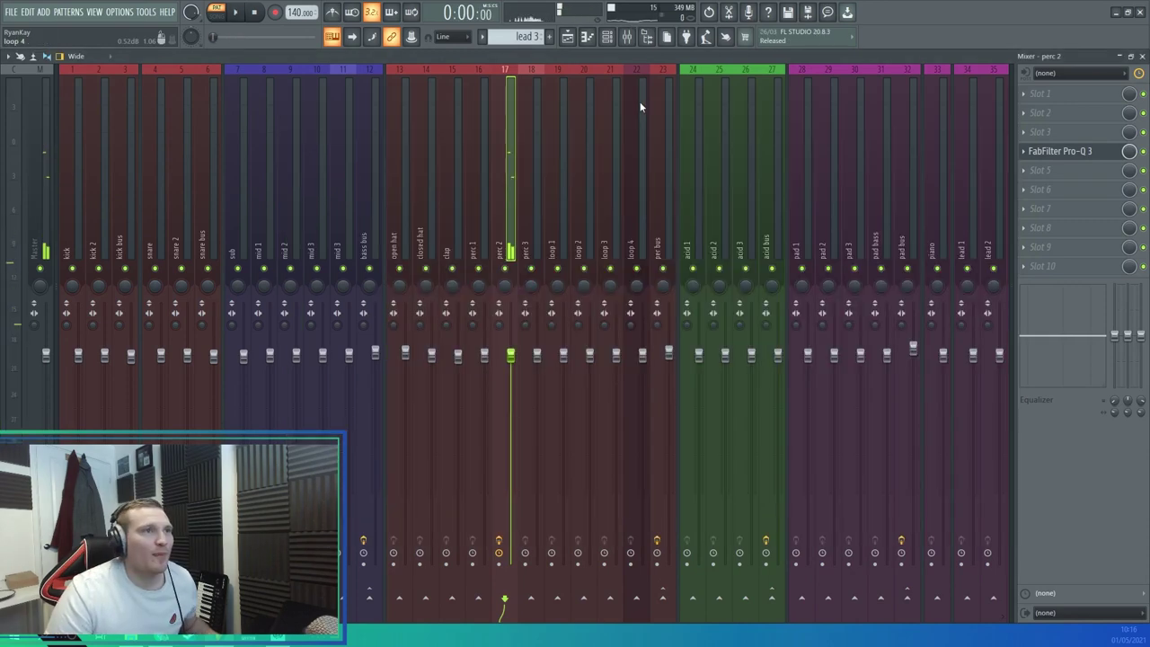
# Load FabFilter Pro-C 2 into slot 7 of the perc 2 mixer track
pyautogui.click(1024, 212)
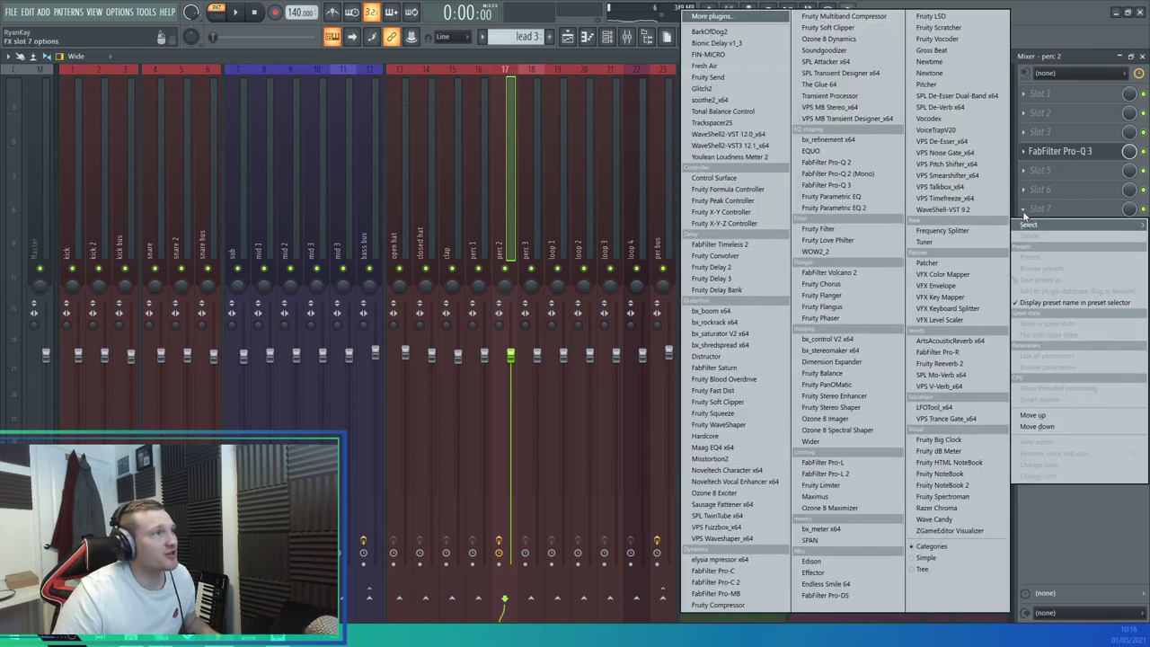
pyautogui.click(715, 581)
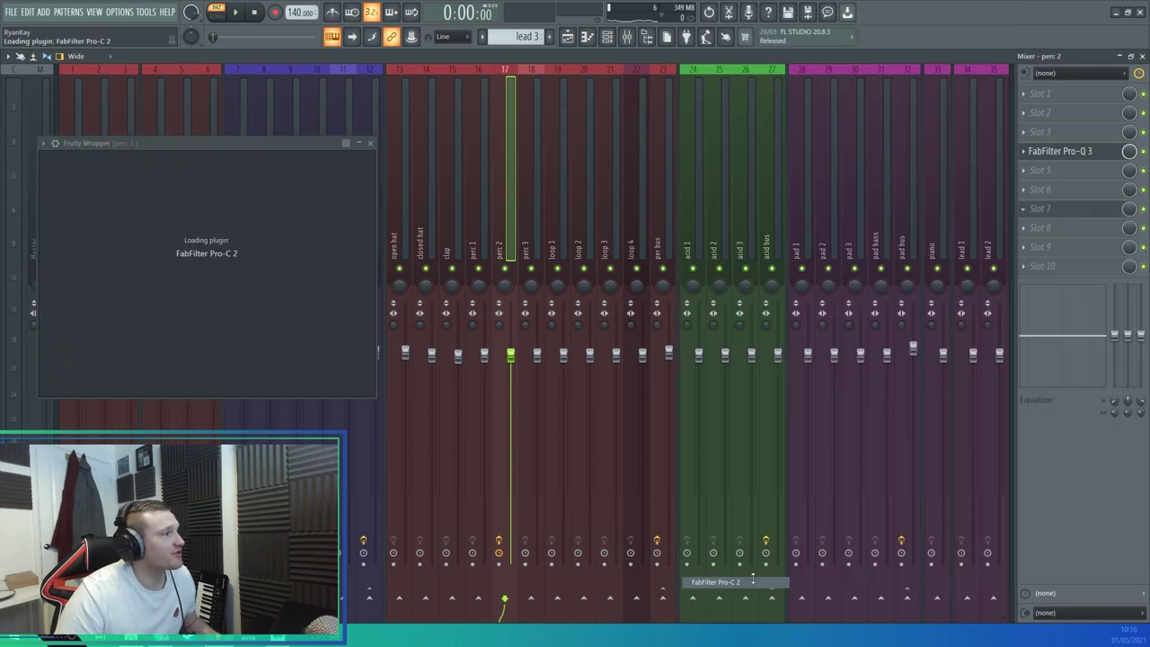
pyautogui.moveTo(310, 142); pyautogui.dragTo(523, 132)
# Load the compressor's Clean preset, with auto gain switched off and the style set to Classic
pyautogui.click(576, 152)
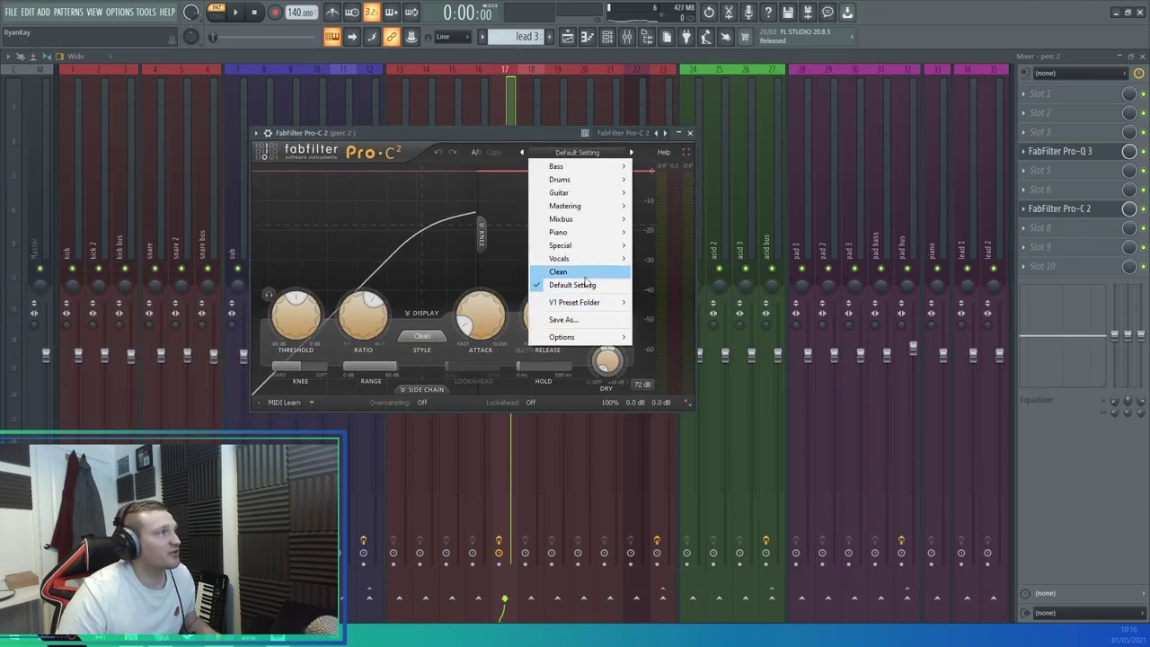
pyautogui.click(582, 272)
pyautogui.moveTo(444, 135); pyautogui.dragTo(692, 127)
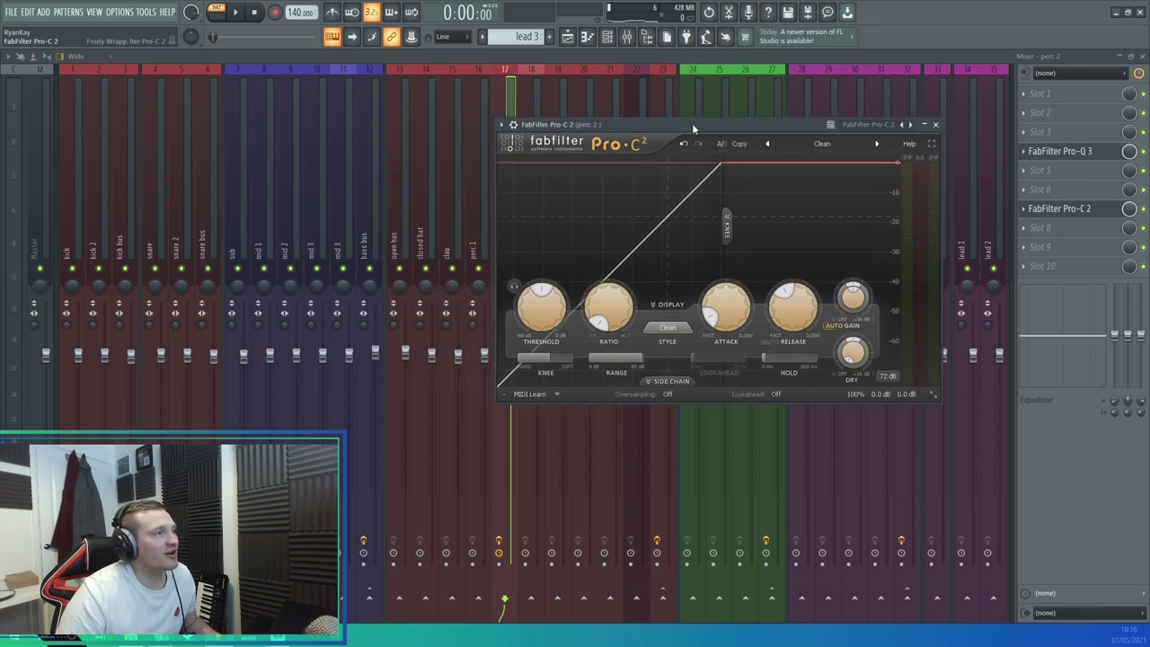
pyautogui.click(842, 326)
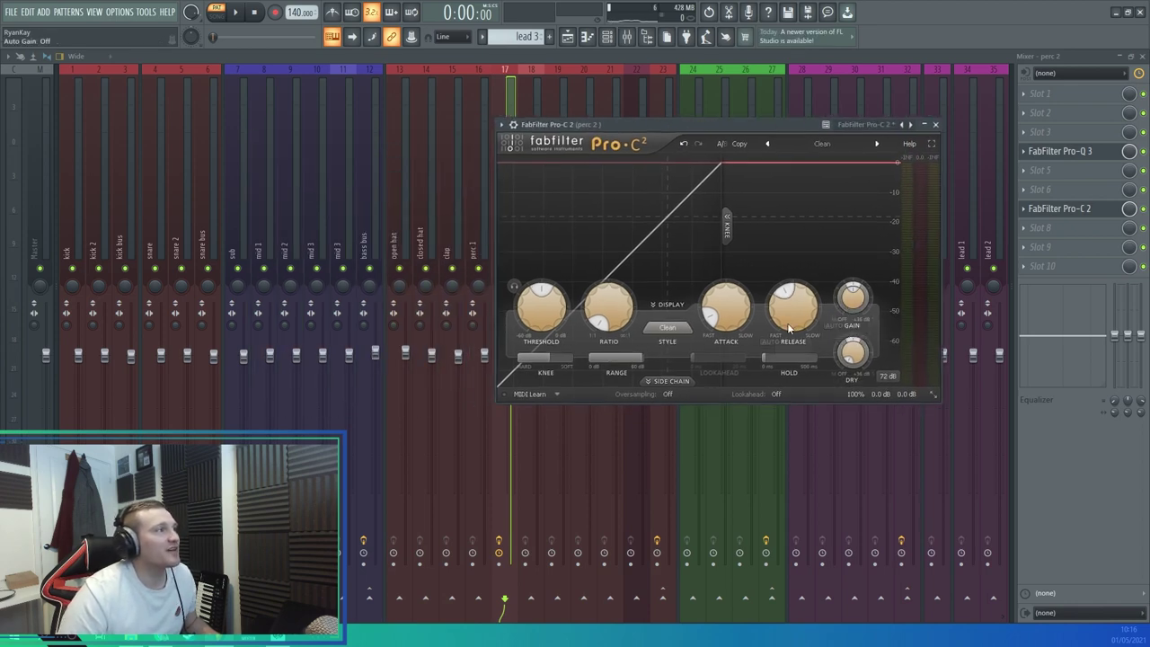
pyautogui.click(658, 328)
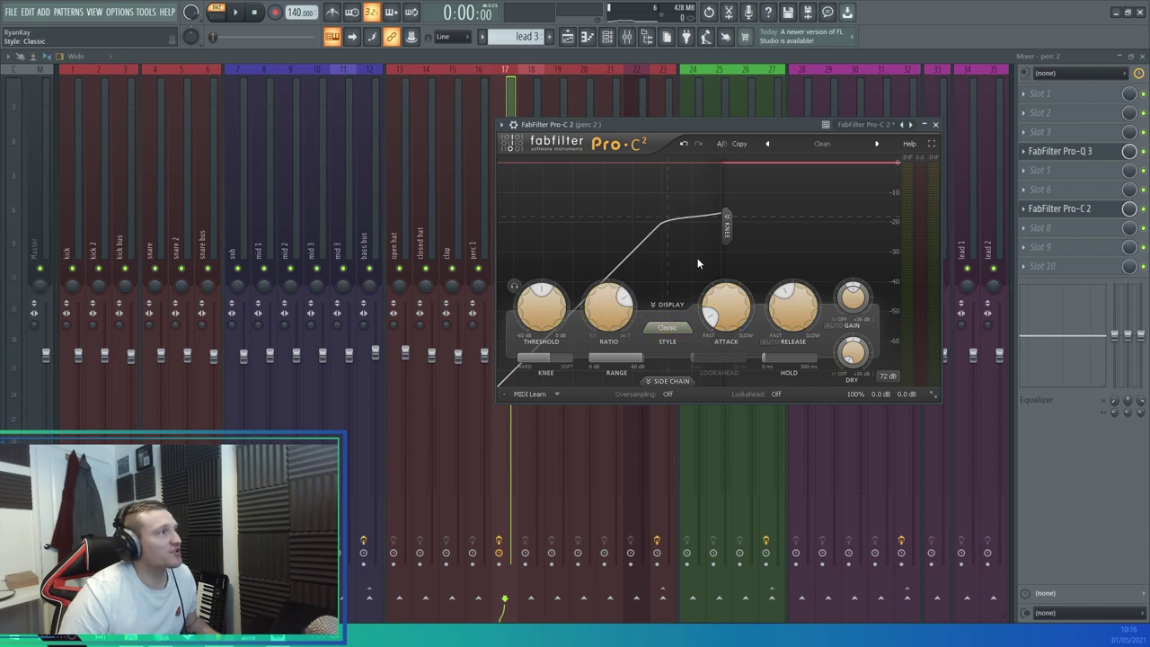
# Lower the compressor's threshold while auditioning the pattern, with the dry gain at -INF dB
pyautogui.moveTo(536, 309); pyautogui.dragTo(532, 327)
pyautogui.moveTo(851, 352); pyautogui.dragTo(854, 365)
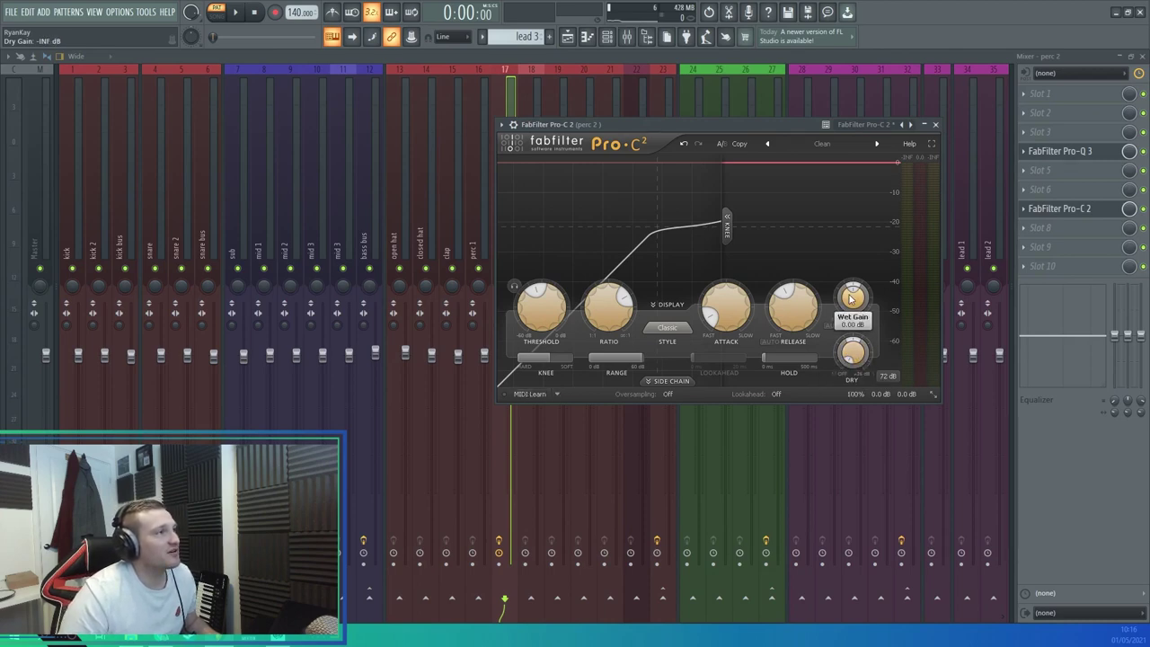
pyautogui.press('space')
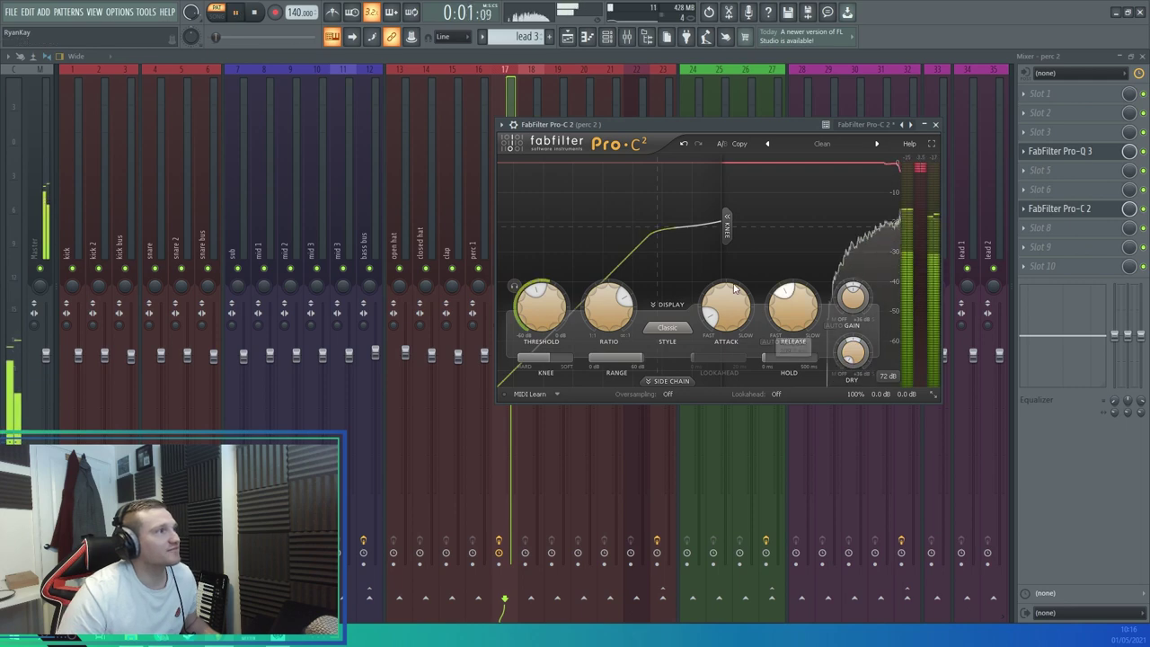
pyautogui.moveTo(543, 302); pyautogui.dragTo(542, 313)
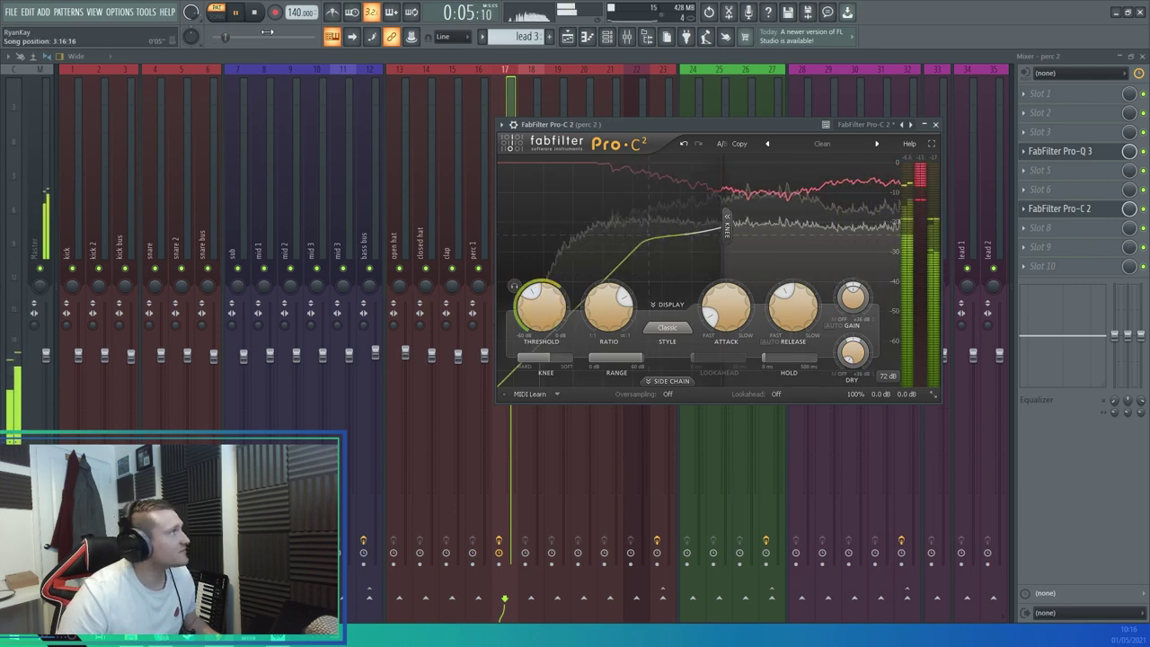
pyautogui.press('space')
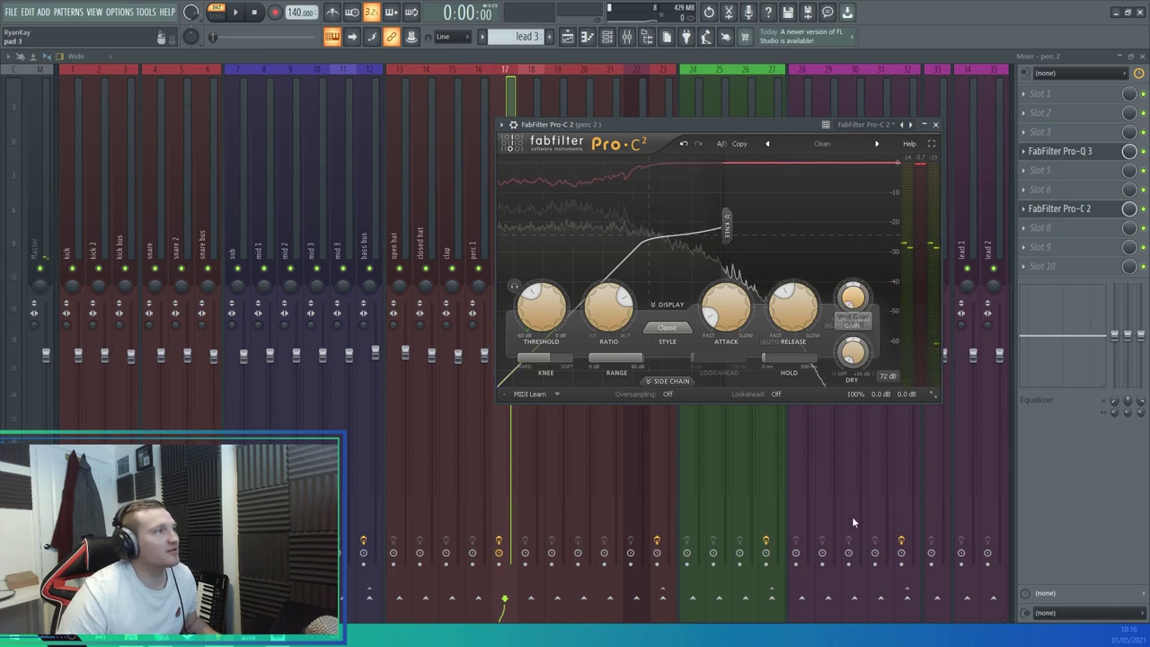
# Raise the compressor's dry gain and lower its wet gain to -100.89 dB
pyautogui.moveTo(856, 363); pyautogui.dragTo(865, 237)
pyautogui.moveTo(853, 296); pyautogui.dragTo(651, 270)
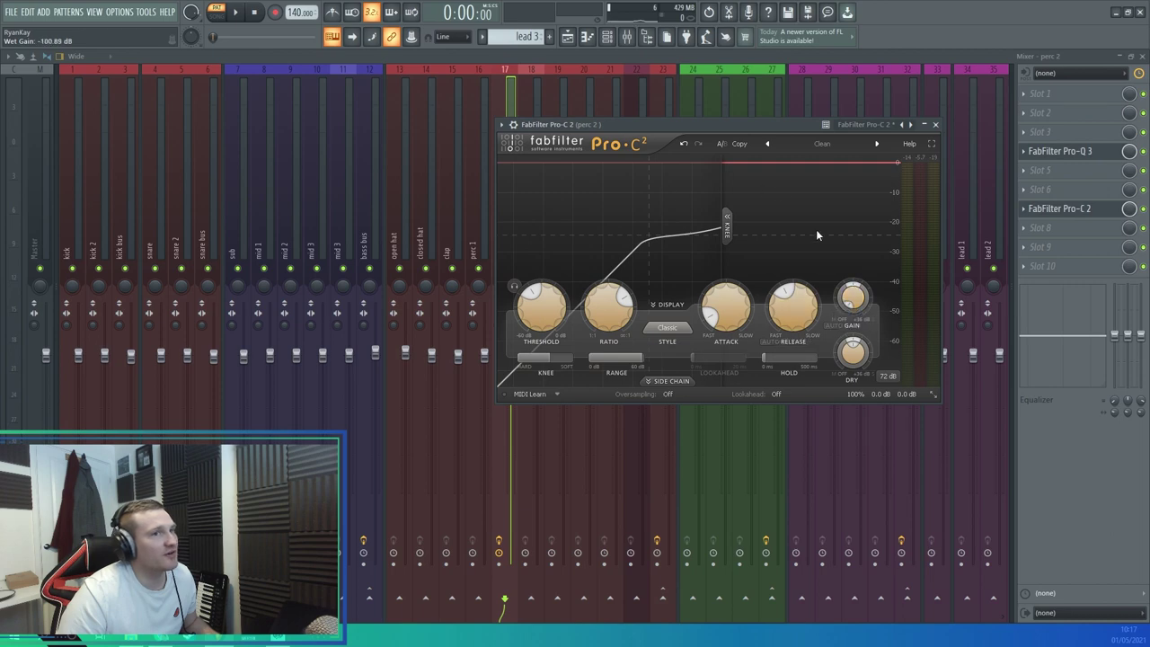
# Raise the compressor's wet gain while auditioning the pattern to blend the compressed signal with the dry signal
pyautogui.moveTo(854, 303)
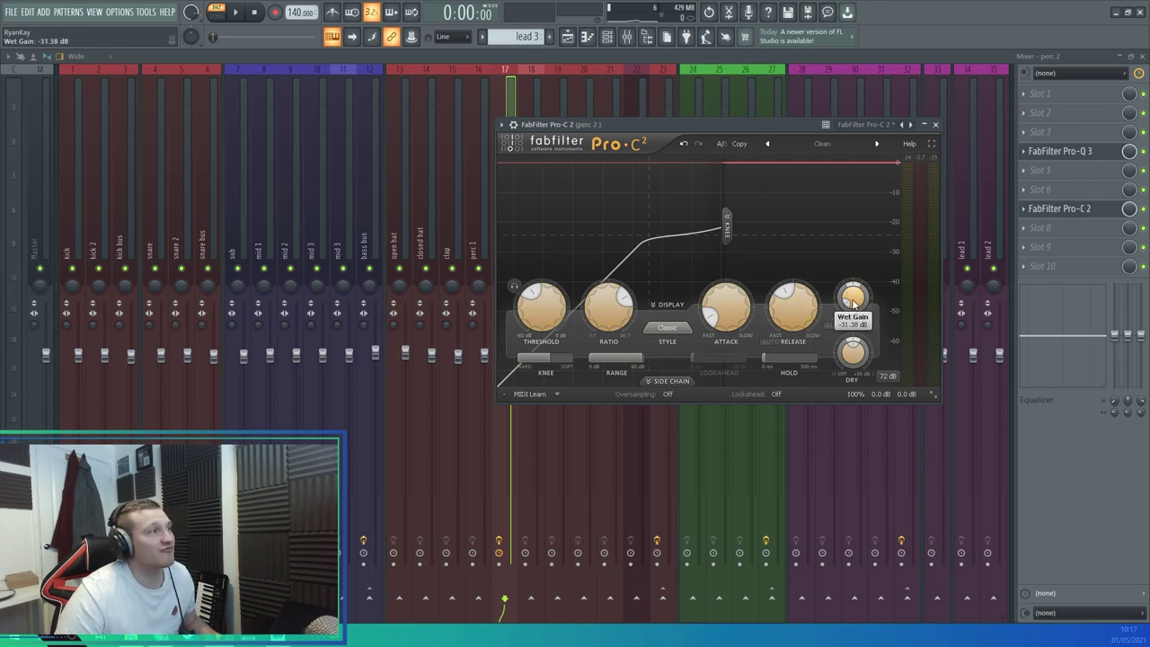
pyautogui.press('space')
pyautogui.moveTo(853, 309); pyautogui.dragTo(853, 236)
pyautogui.press('space')
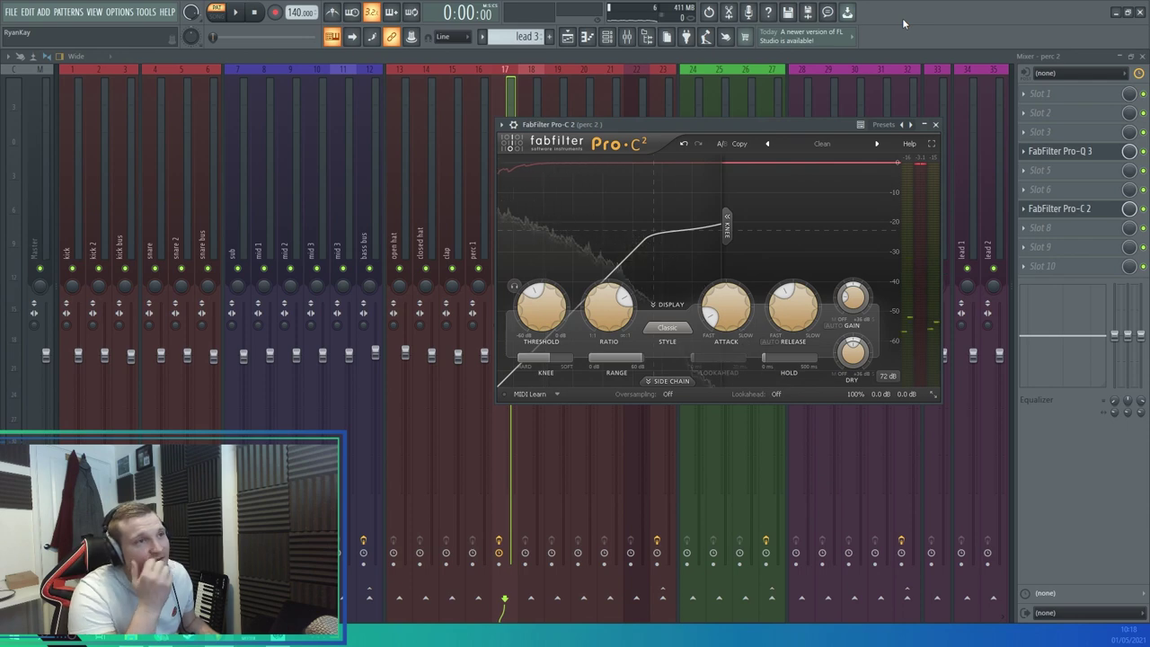
# Open the Spire channel's synth and set oscillator 3's wave to Organ_3
pyautogui.click(607, 35)
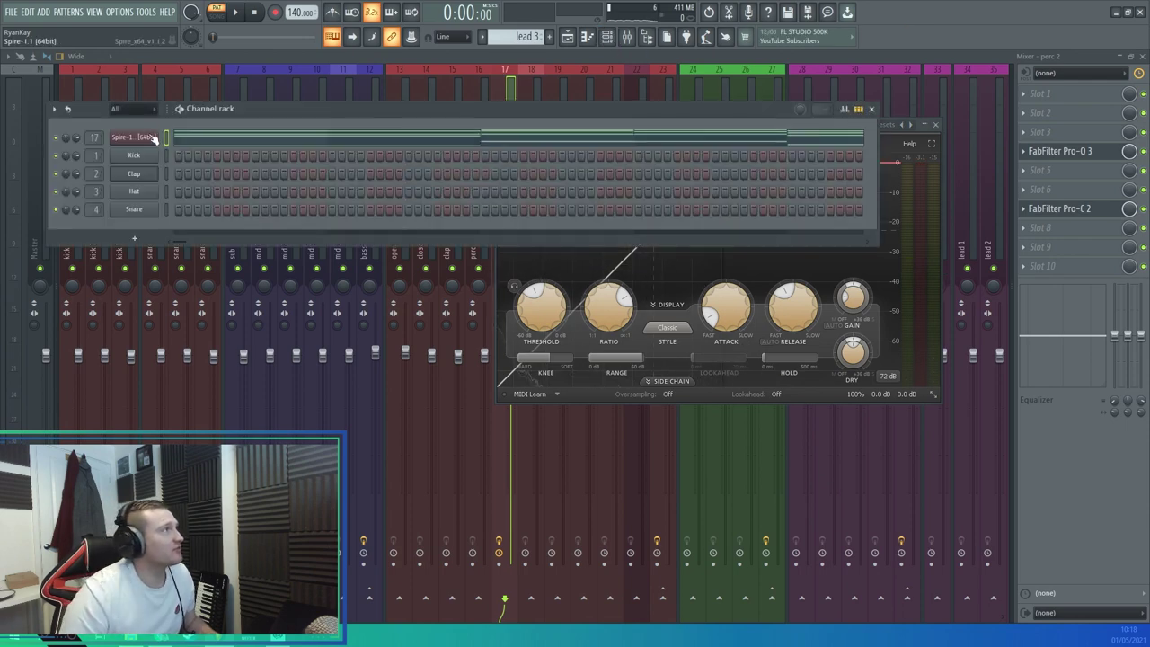
pyautogui.click(157, 139)
pyautogui.click(400, 162)
pyautogui.click(422, 163)
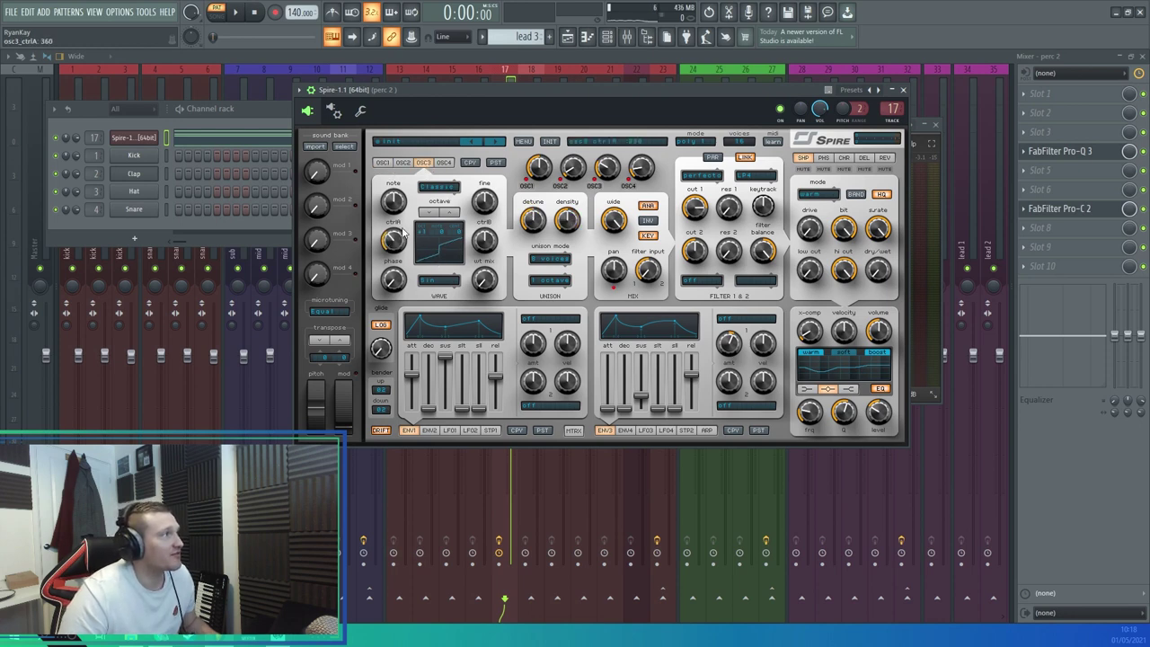
pyautogui.click(438, 280)
pyautogui.click(499, 411)
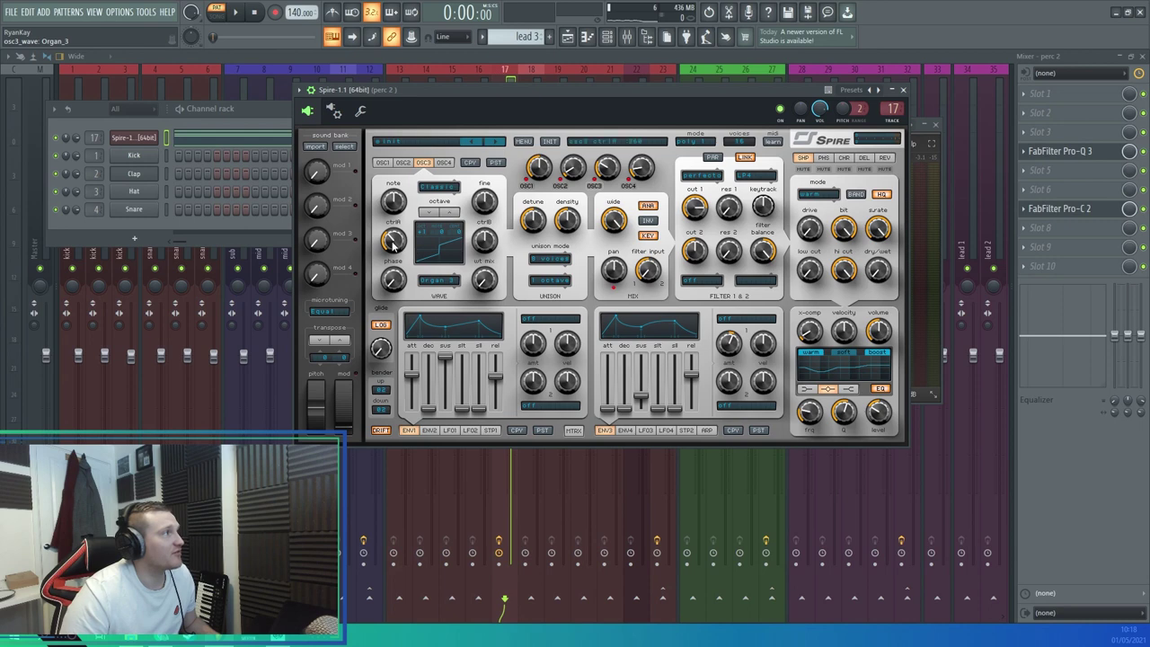
# Adjust oscillator 3's wt mix and set its octave to -1 while auditioning the pattern
pyautogui.press('space')
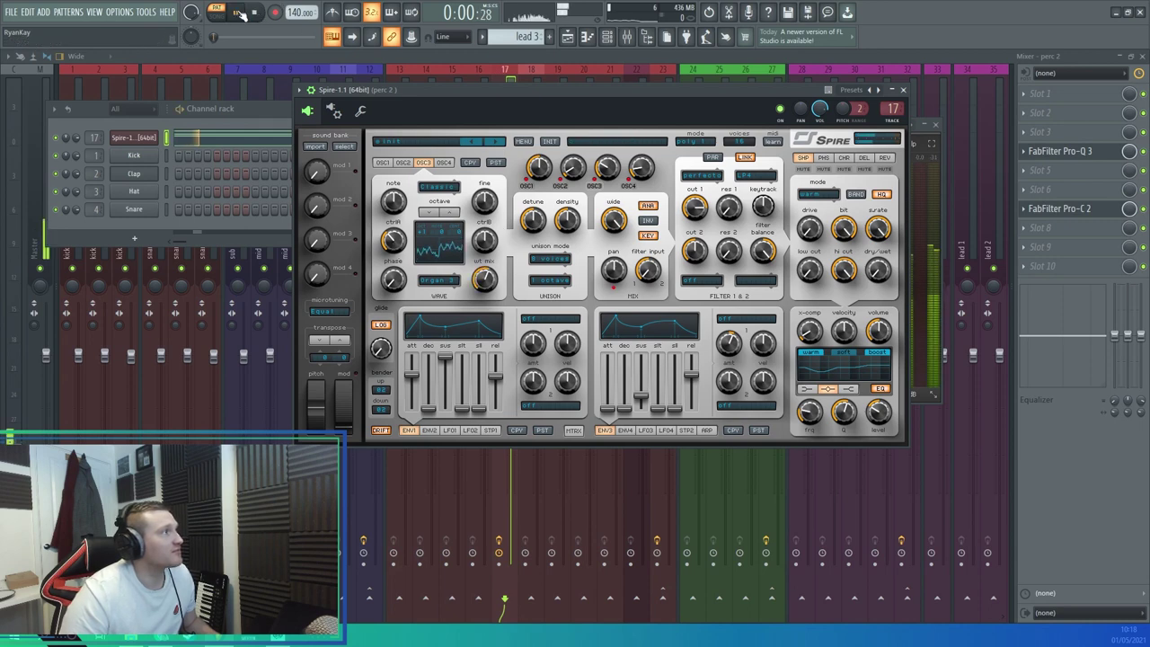
pyautogui.moveTo(486, 285); pyautogui.dragTo(485, 308)
pyautogui.click(428, 213)
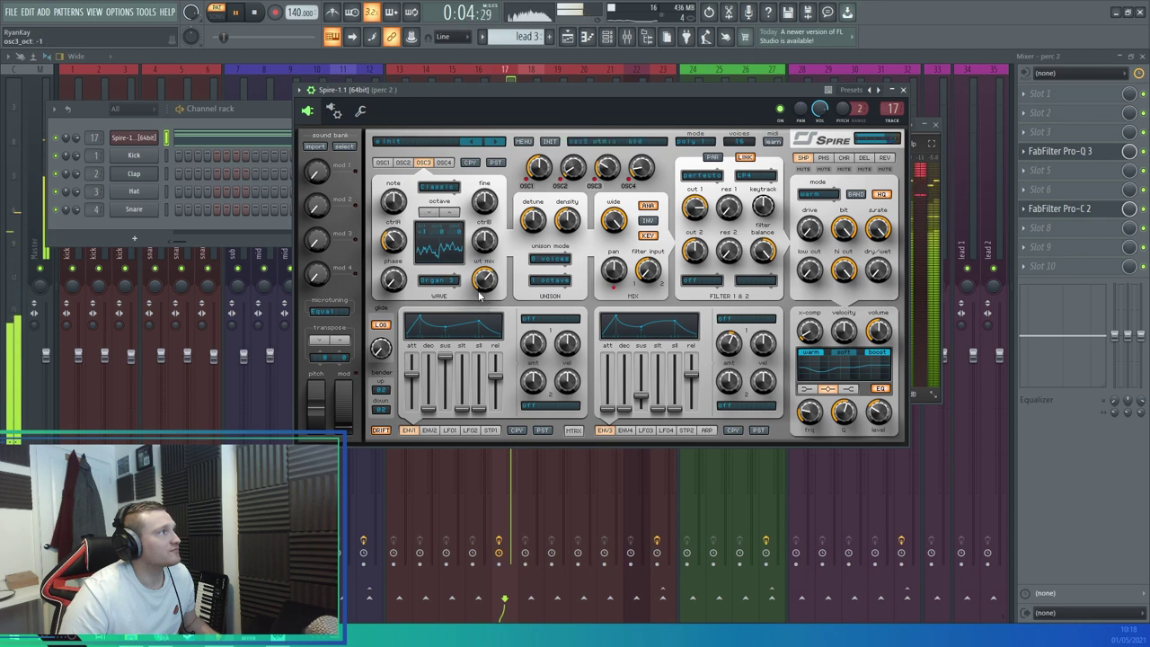
pyautogui.click(256, 17)
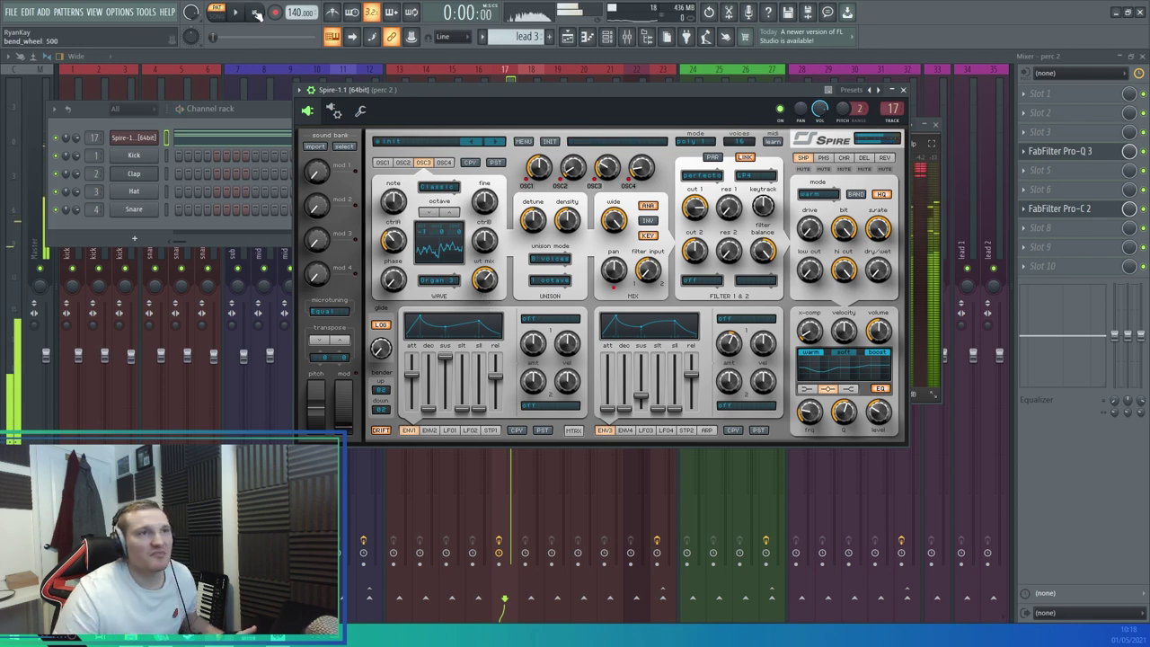